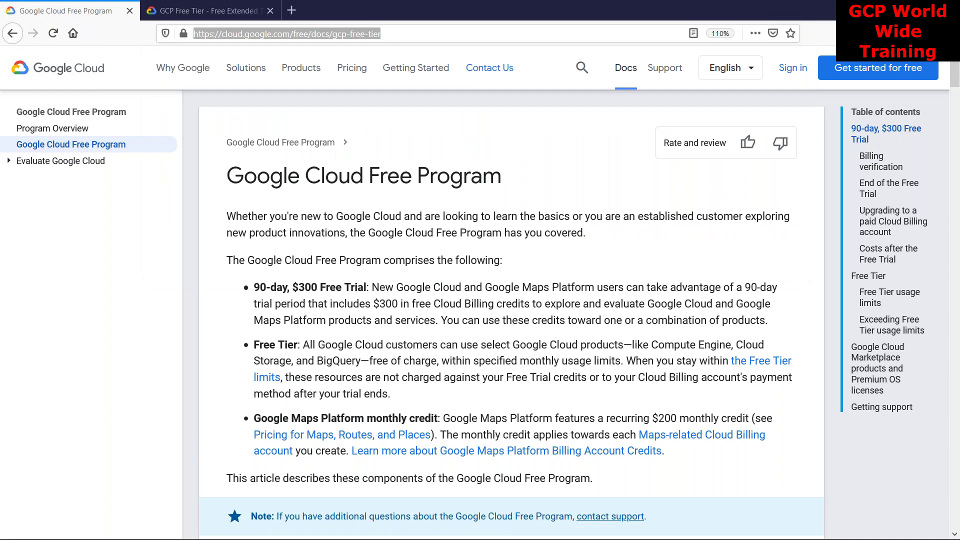
Highlight the entire '90-day, $300 Free Trial' bullet, from '90' through the Cloud Billing credit text
{"action": "left_click", "coordinate": [597, 267]}
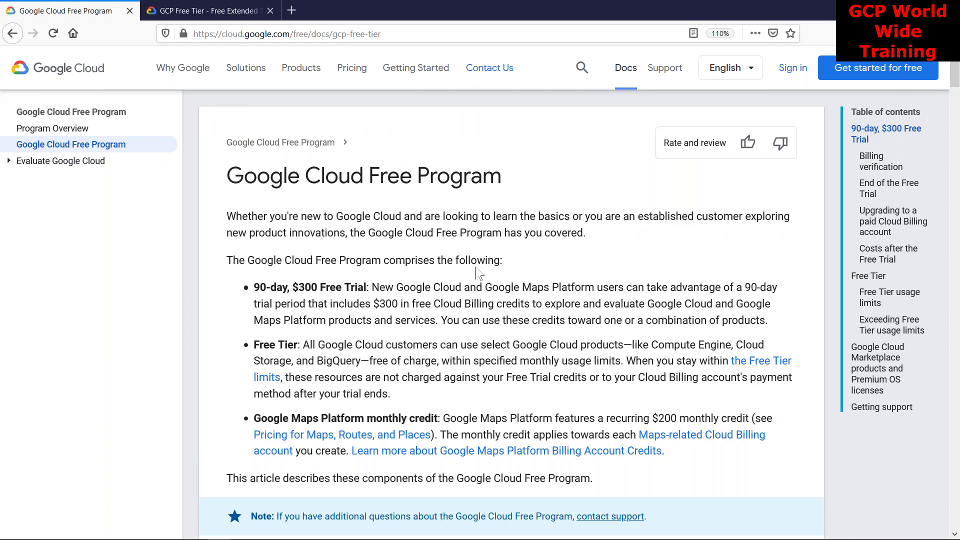
{"action": "scroll", "coordinate": [477, 272], "scroll_direction": "up", "scroll_amount": 3}
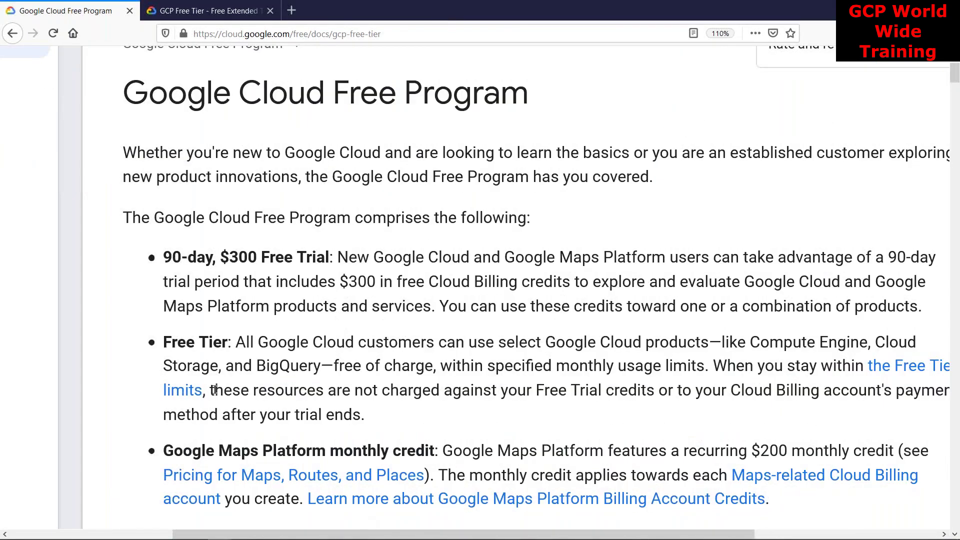
{"action": "left_click_drag", "start_coordinate": [165, 255], "coordinate": [182, 261]}
{"action": "scroll", "coordinate": [322, 376], "scroll_direction": "right", "scroll_amount": 1}
{"action": "scroll", "coordinate": [323, 376], "scroll_direction": "right", "scroll_amount": 1}
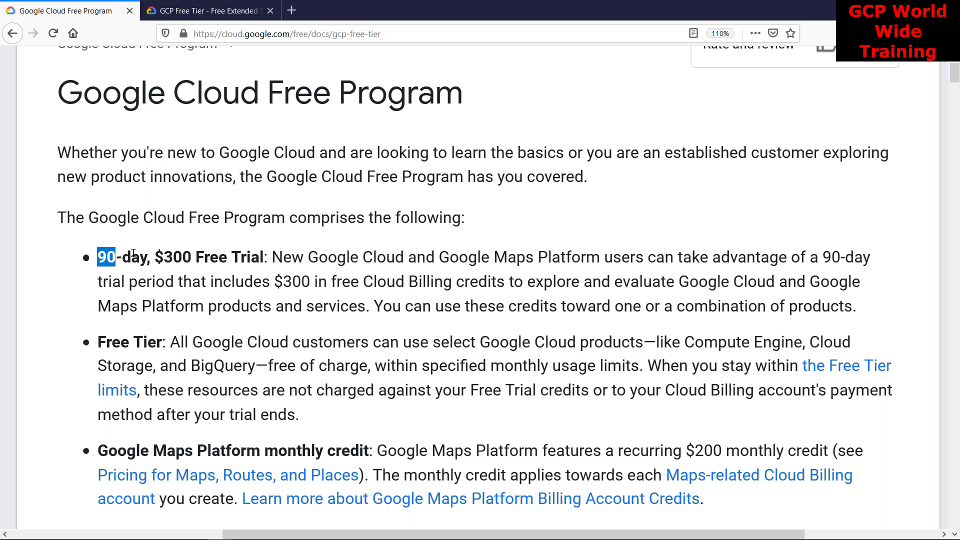
{"action": "left_click_drag", "start_coordinate": [197, 258], "coordinate": [270, 259]}
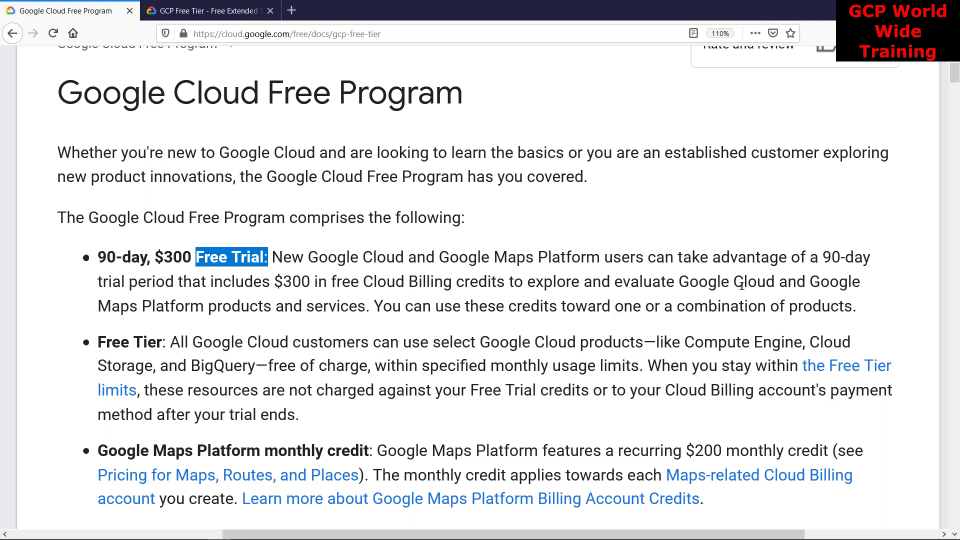
{"action": "left_click_drag", "start_coordinate": [857, 307], "coordinate": [97, 265]}
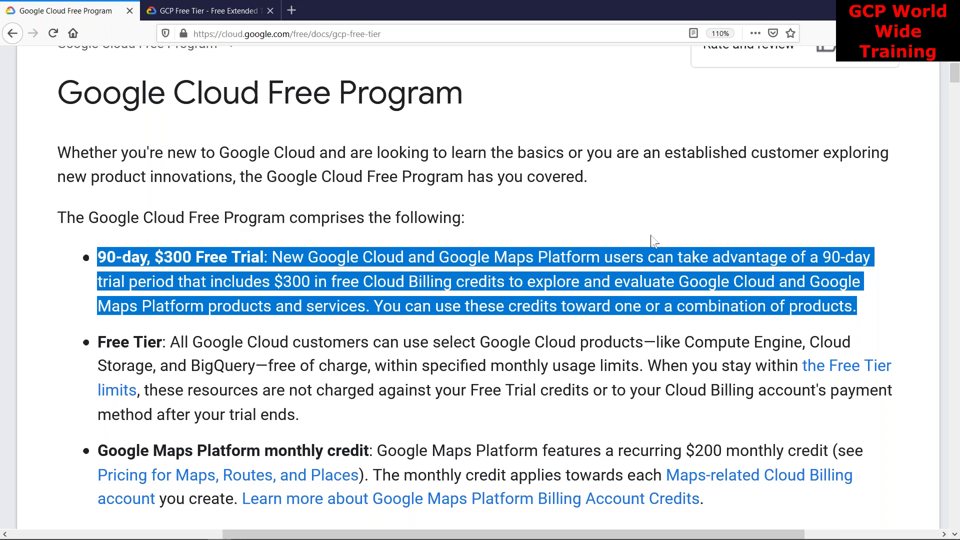
{"action": "scroll", "coordinate": [424, 316], "scroll_direction": "down", "scroll_amount": 2}
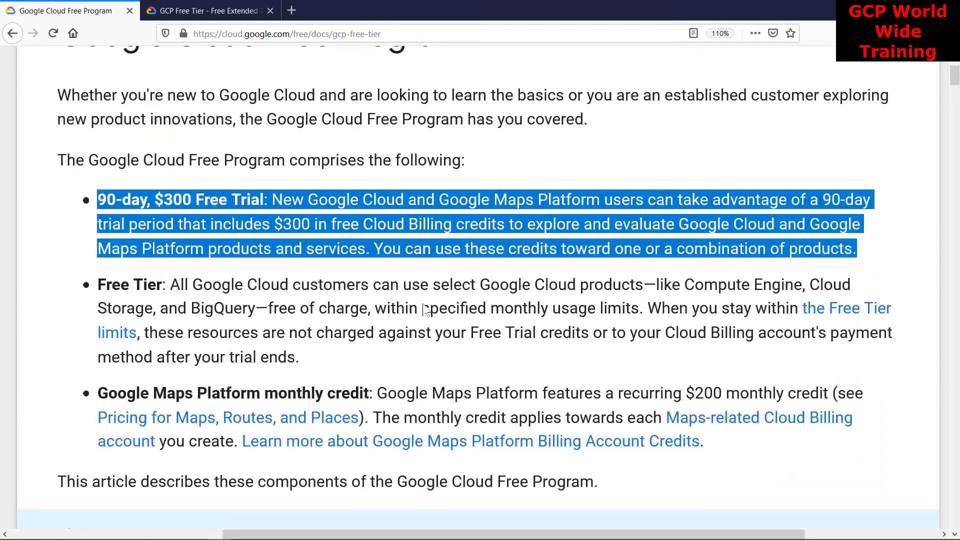
Highlight 'Free Program' in the heading, the Free Tier bullet start, and the '90-day, $300 Free Trial' label
{"action": "scroll", "coordinate": [425, 310], "scroll_direction": "down", "scroll_amount": 1}
{"action": "left_click_drag", "start_coordinate": [188, 123], "coordinate": [286, 131]}
{"action": "left_click_drag", "start_coordinate": [99, 250], "coordinate": [158, 252]}
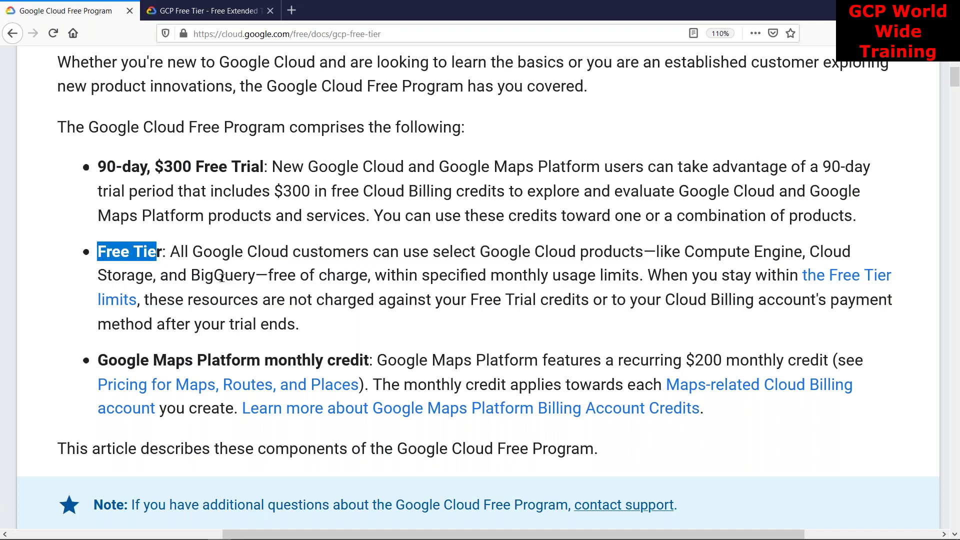
{"action": "left_click", "coordinate": [102, 167]}
{"action": "left_click_drag", "start_coordinate": [102, 168], "coordinate": [279, 170]}
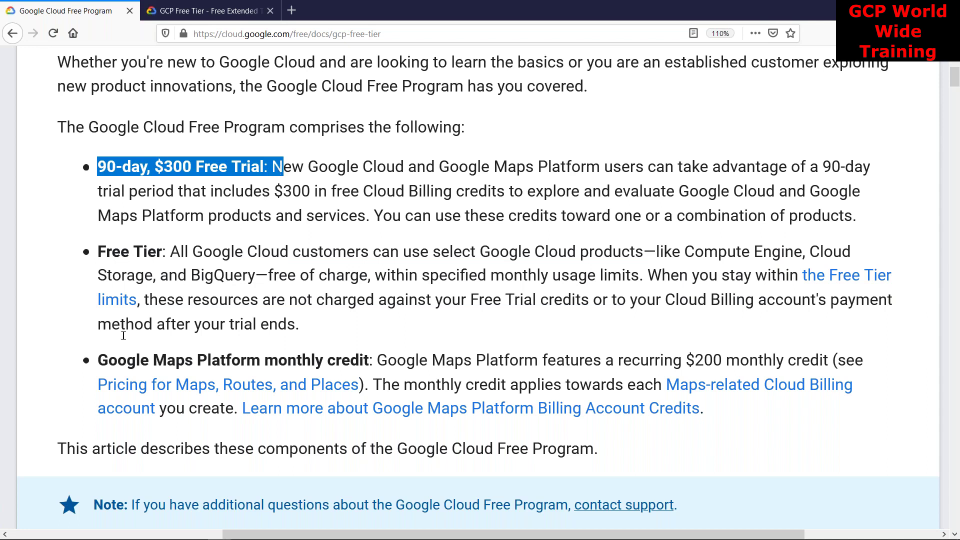
Highlight the Google Maps Platform monthly credit and Free Tier bullets, then switch to the GCP Free Tier tab
{"action": "left_click", "coordinate": [117, 356]}
{"action": "left_click_drag", "start_coordinate": [117, 355], "coordinate": [377, 356]}
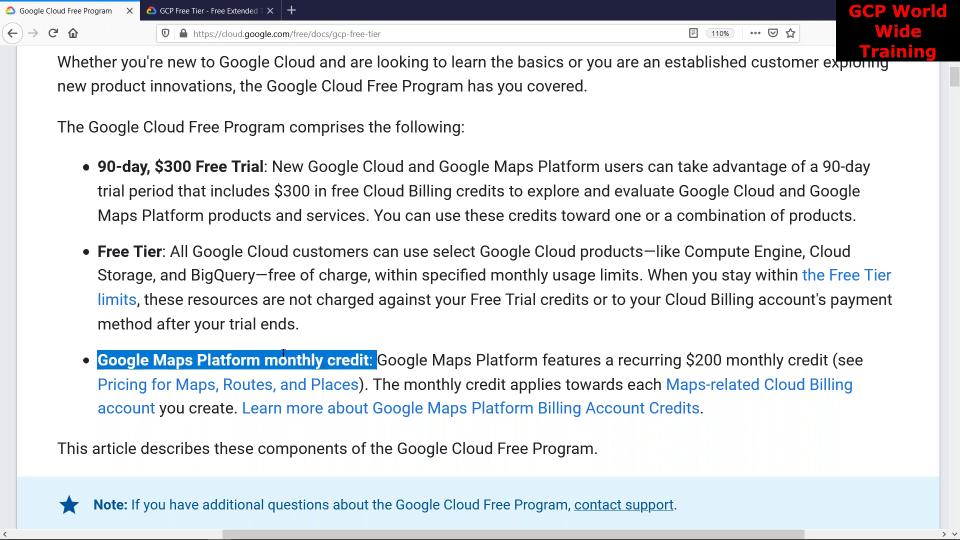
{"action": "left_click_drag", "start_coordinate": [299, 326], "coordinate": [854, 216]}
{"action": "left_click", "coordinate": [112, 181]}
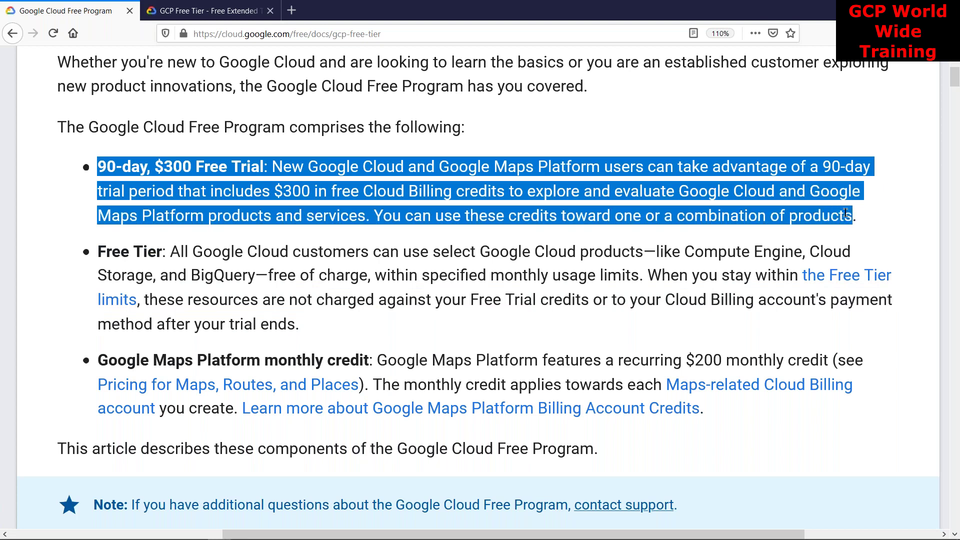
{"action": "left_click", "coordinate": [199, 10]}
{"action": "left_click", "coordinate": [272, 34]}
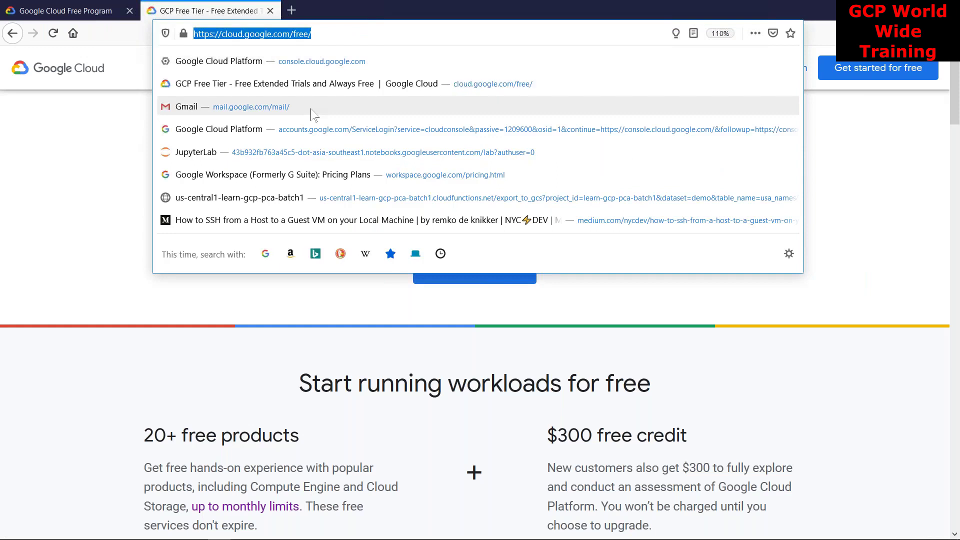
{"action": "mouse_move", "coordinate": [474, 534]}
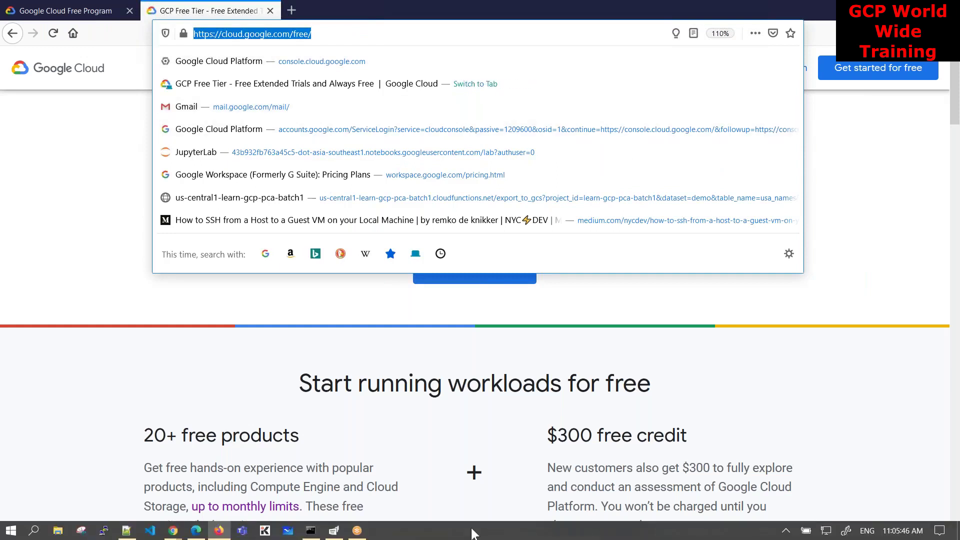
{"action": "left_click", "coordinate": [473, 533]}
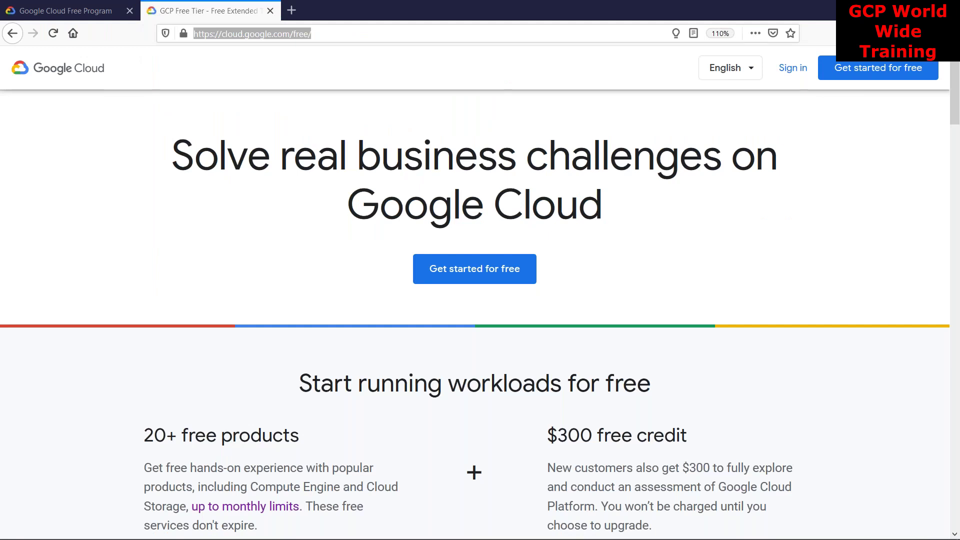
{"action": "left_click", "coordinate": [720, 213]}
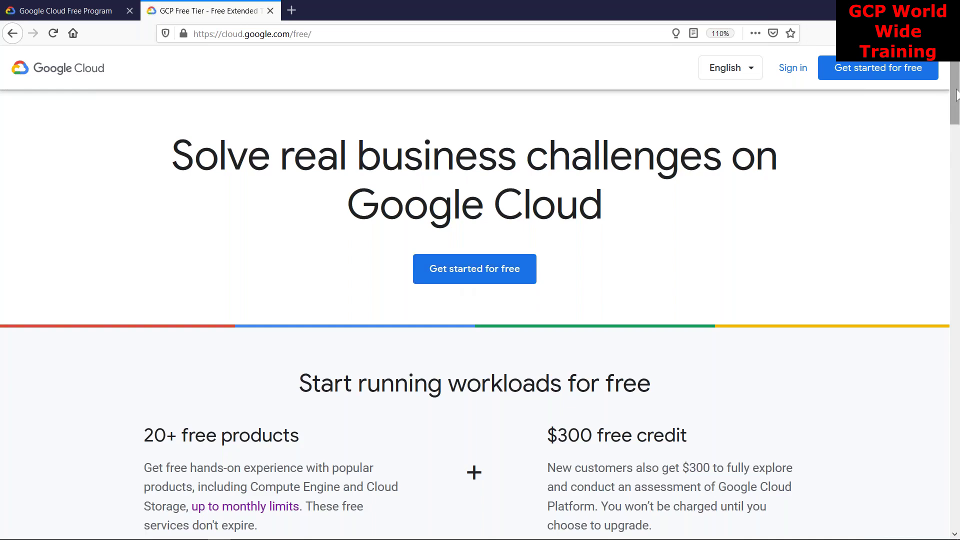
{"action": "left_click_drag", "start_coordinate": [956, 95], "coordinate": [957, 168]}
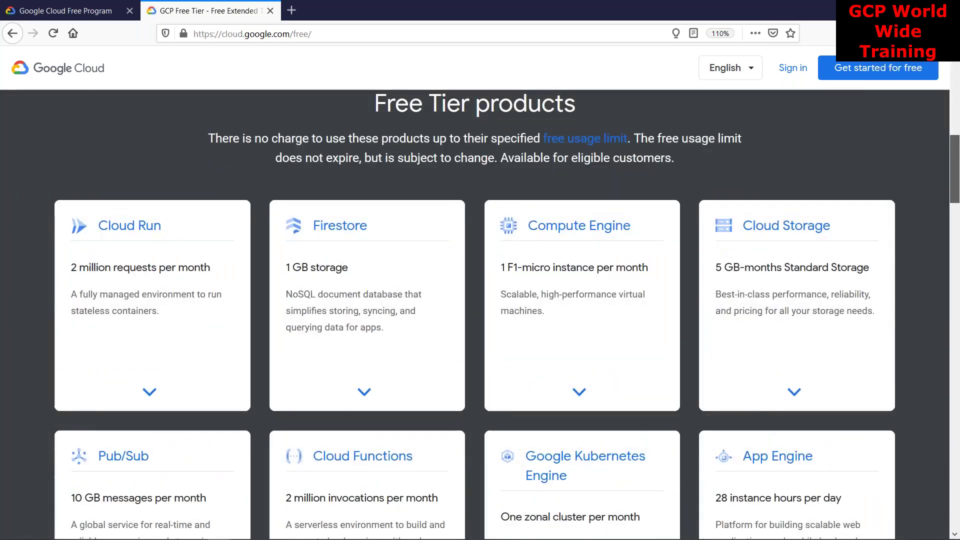
{"action": "left_click", "coordinate": [149, 399]}
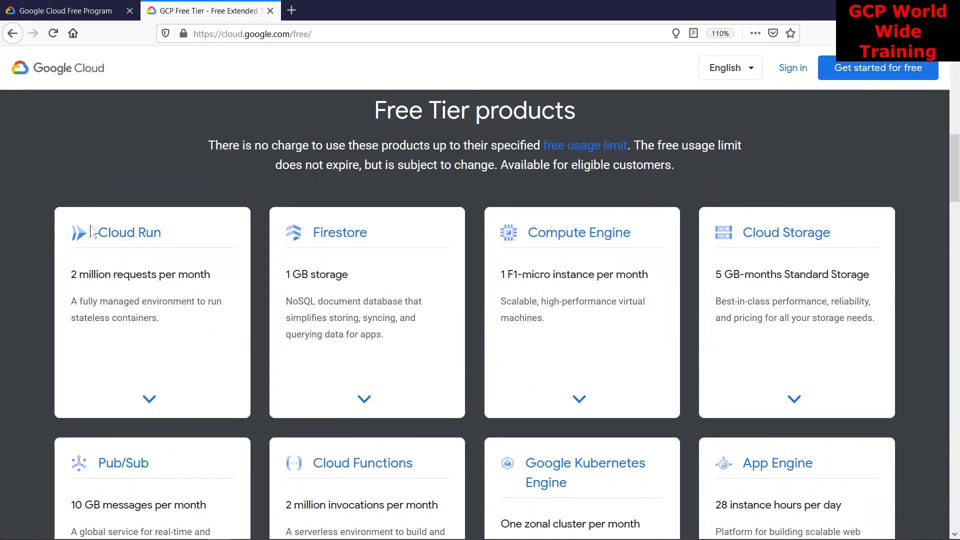
{"action": "left_click_drag", "start_coordinate": [955, 168], "coordinate": [947, 146]}
{"action": "scroll", "coordinate": [484, 235], "scroll_direction": "down", "scroll_amount": 4}
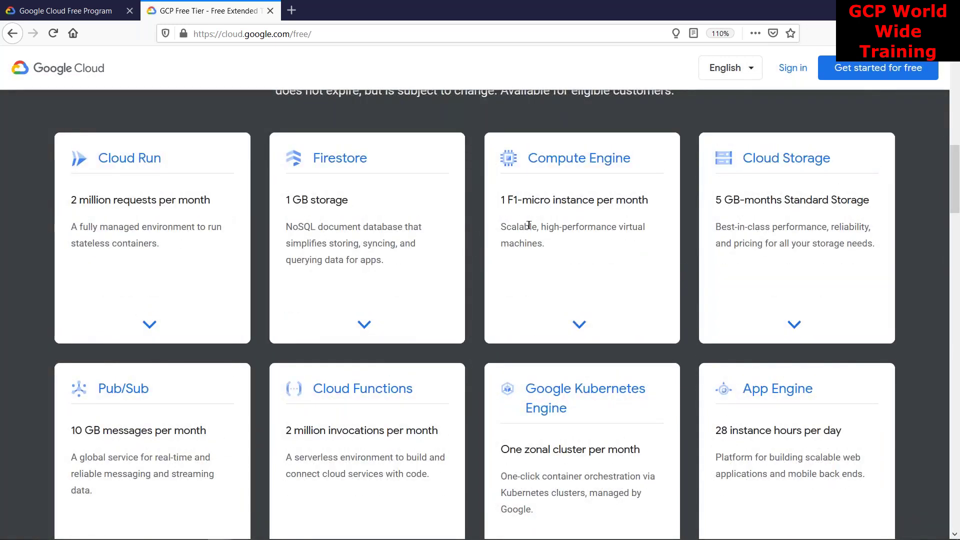
{"action": "scroll", "coordinate": [484, 235], "scroll_direction": "down", "scroll_amount": 3}
{"action": "scroll", "coordinate": [520, 211], "scroll_direction": "up", "scroll_amount": 12}
{"action": "scroll", "coordinate": [521, 211], "scroll_direction": "up", "scroll_amount": 3}
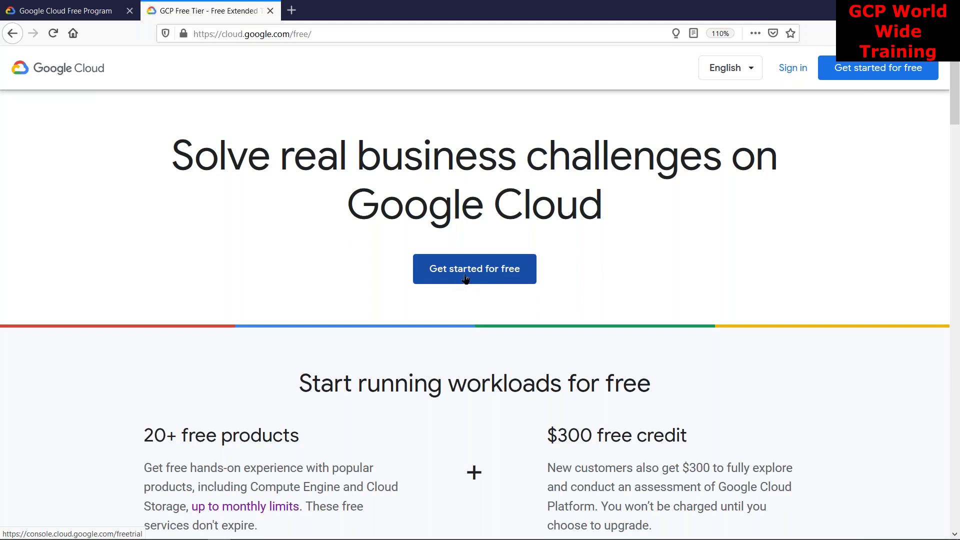
Start the free trial sign-up, choose the existing Google account and enter its password
{"action": "left_click", "coordinate": [466, 278]}
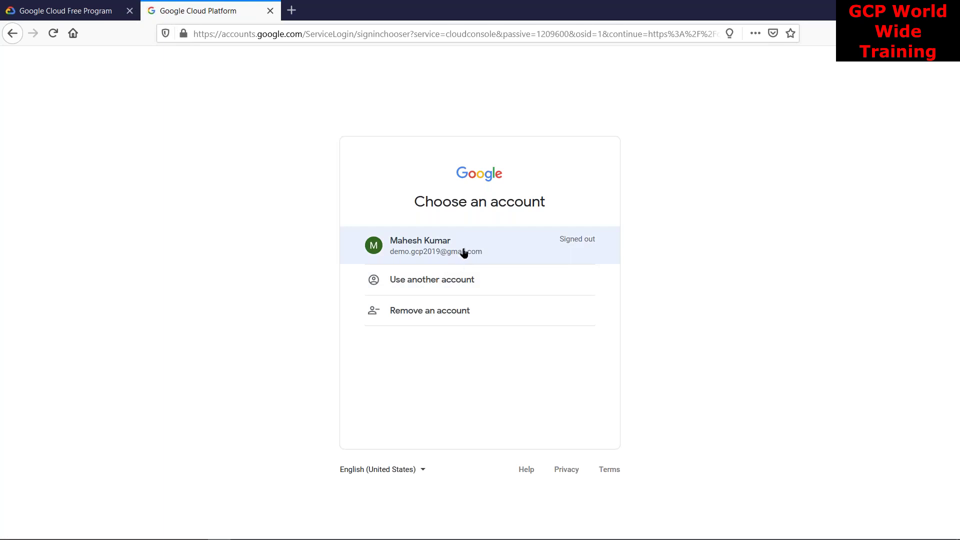
{"action": "key", "text": "ctrl+plus"}
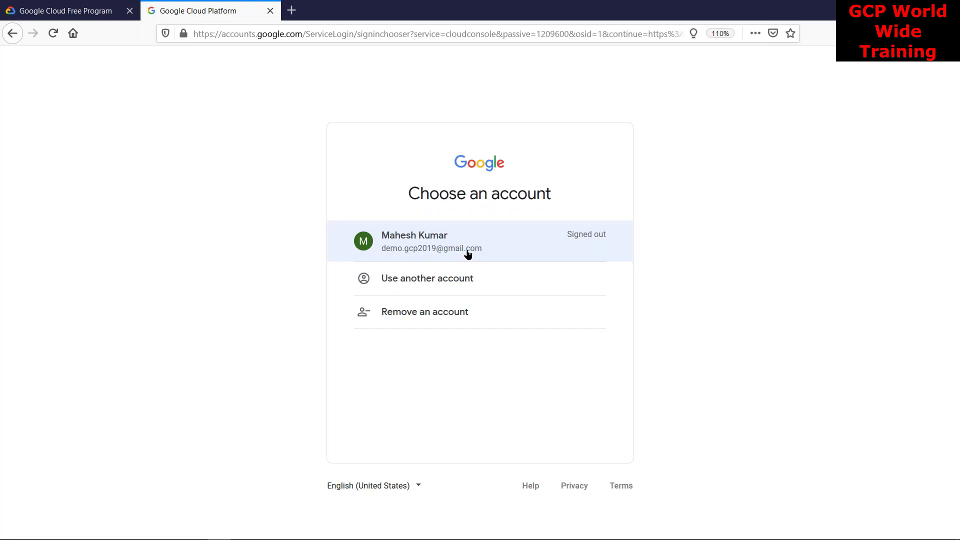
{"action": "left_click", "coordinate": [468, 254]}
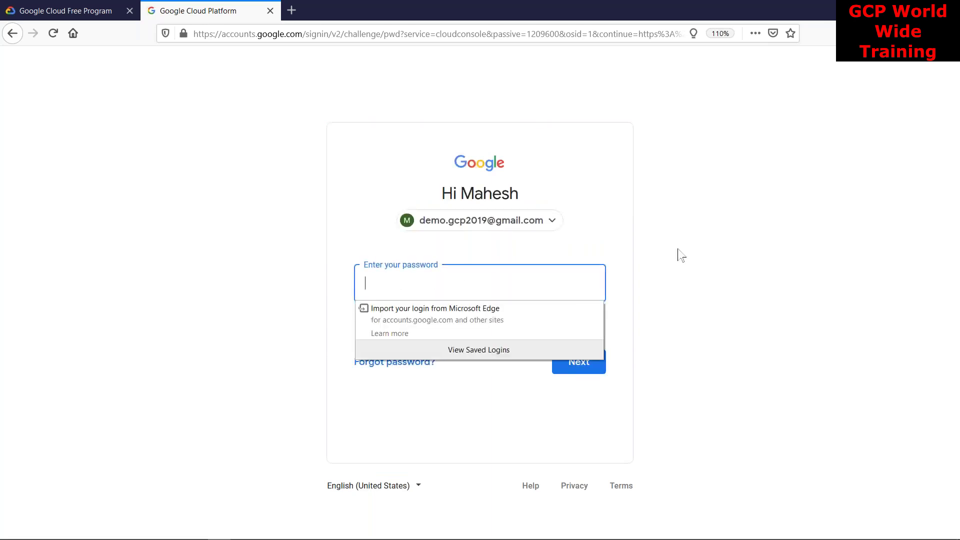
{"action": "type", "text": "••••••••"}
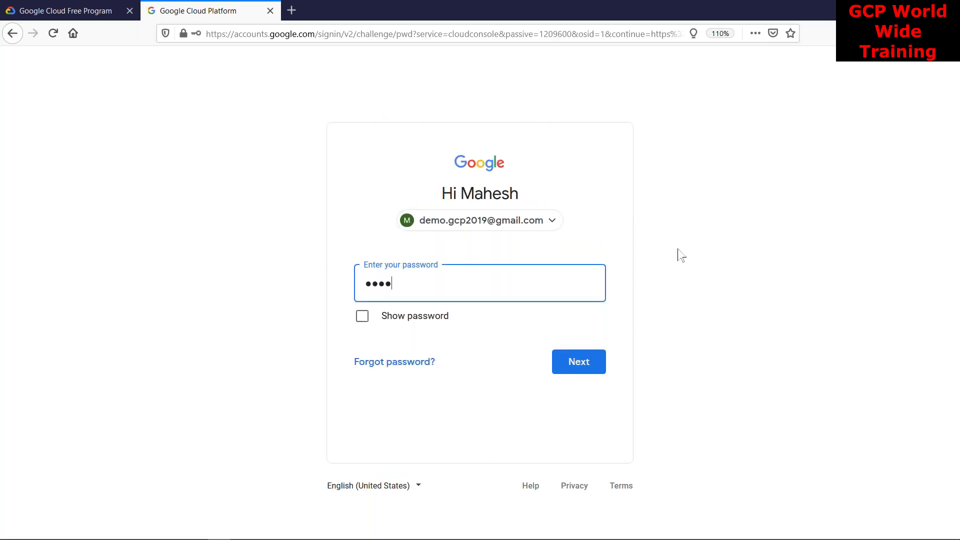
{"action": "type", "text": "••••••"}
Submit the password, decline Firefox's save-login offer, and confirm the account recovery details
{"action": "key", "text": "Return"}
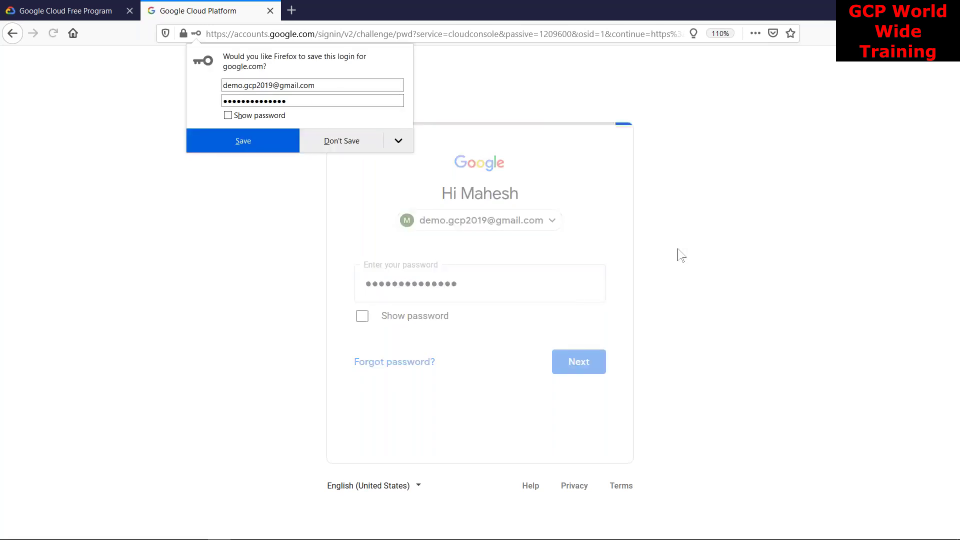
{"action": "left_click", "coordinate": [348, 150]}
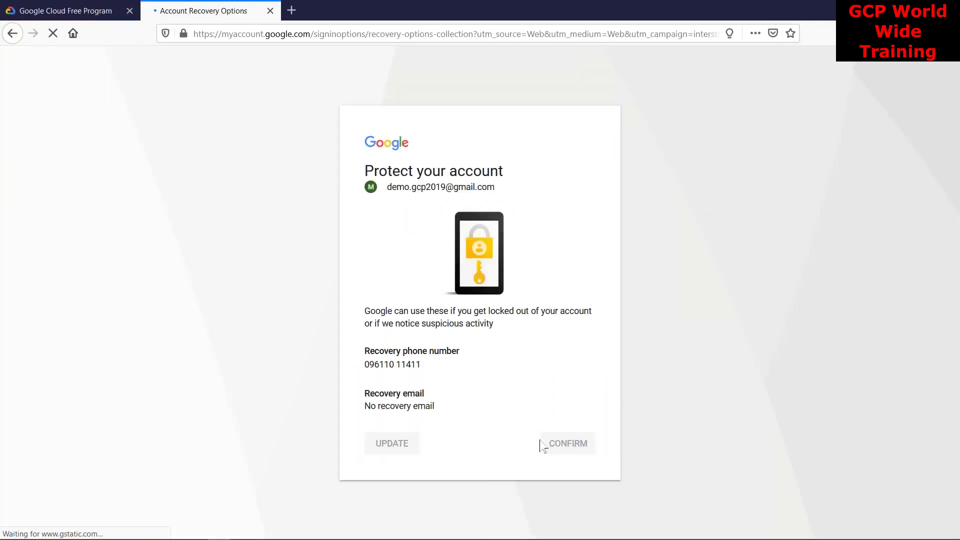
{"action": "left_click", "coordinate": [574, 450]}
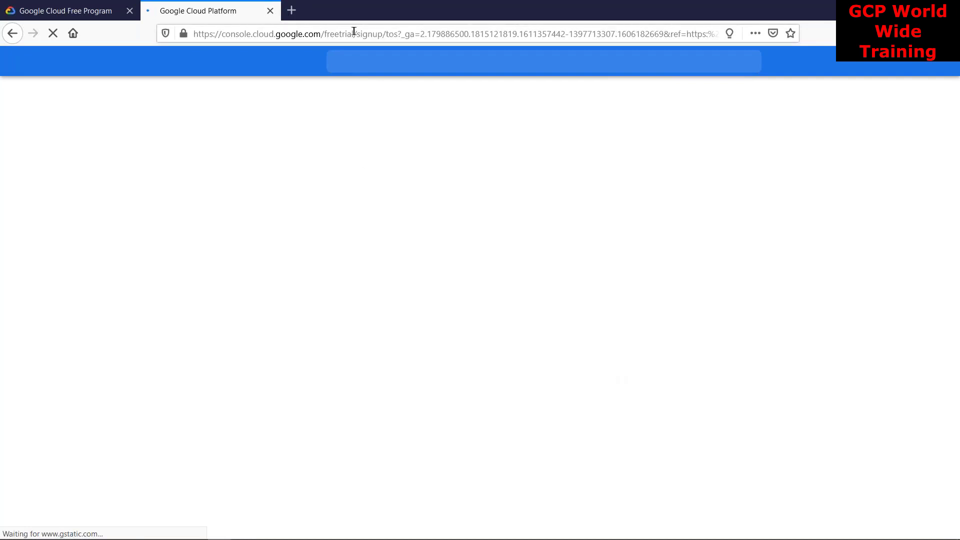
On Step 1 with Country India, review the $300 credit text and accept the Free Trial Terms of Service
{"action": "left_click_drag", "start_coordinate": [353, 36], "coordinate": [156, 19]}
{"action": "left_click", "coordinate": [103, 114]}
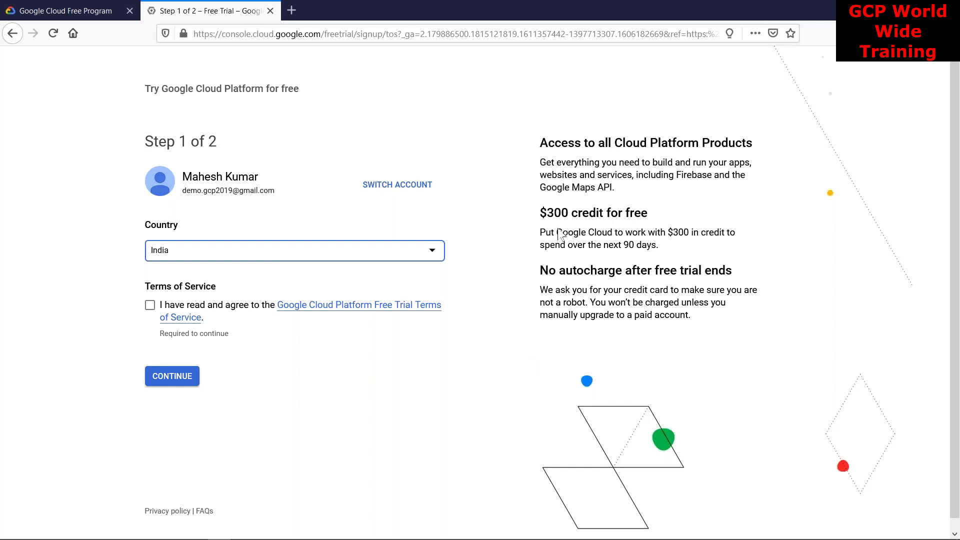
{"action": "left_click_drag", "start_coordinate": [546, 233], "coordinate": [659, 245]}
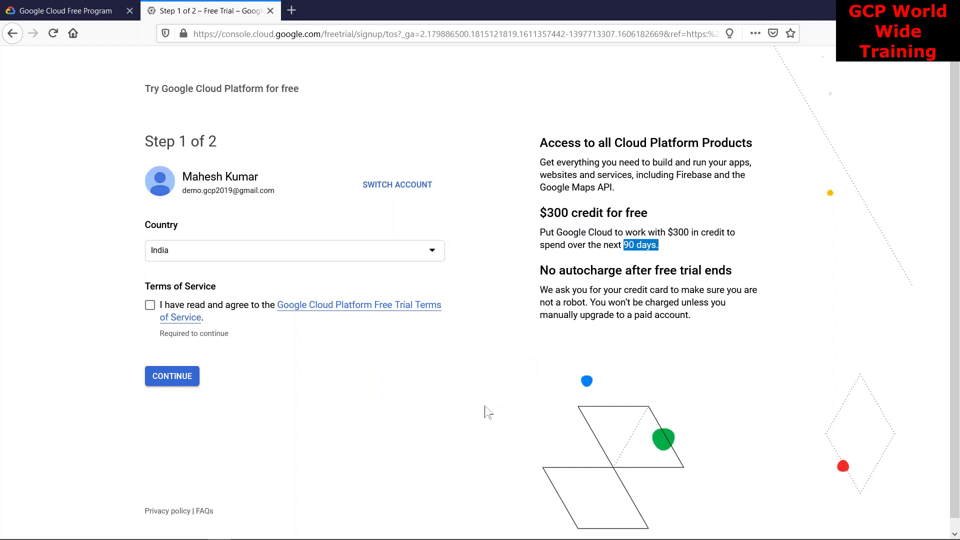
{"action": "left_click", "coordinate": [150, 305]}
Continue from Step 1 to the Step 2 of 2 payment information form
{"action": "left_click", "coordinate": [181, 381]}
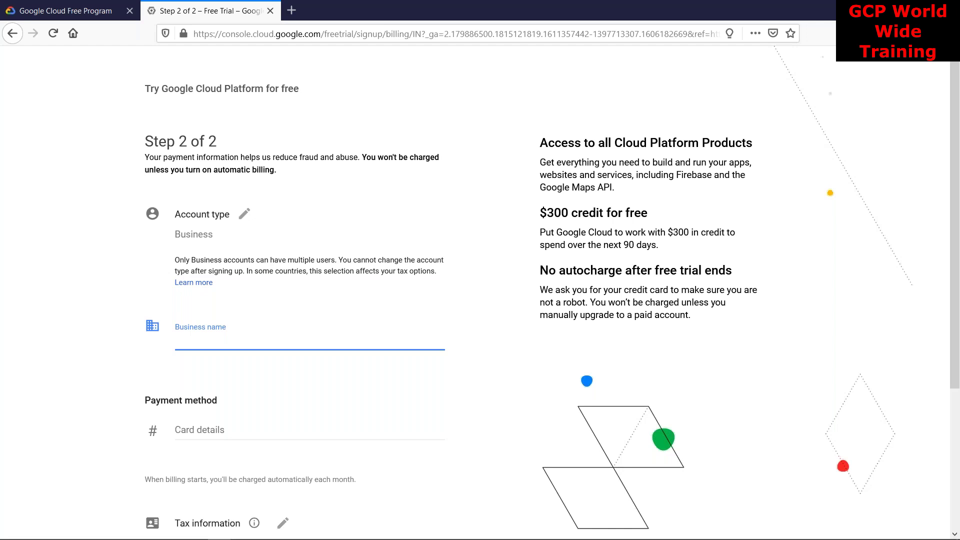
Switch the Account type dropdown from Business to Individual
{"action": "left_click", "coordinate": [210, 235]}
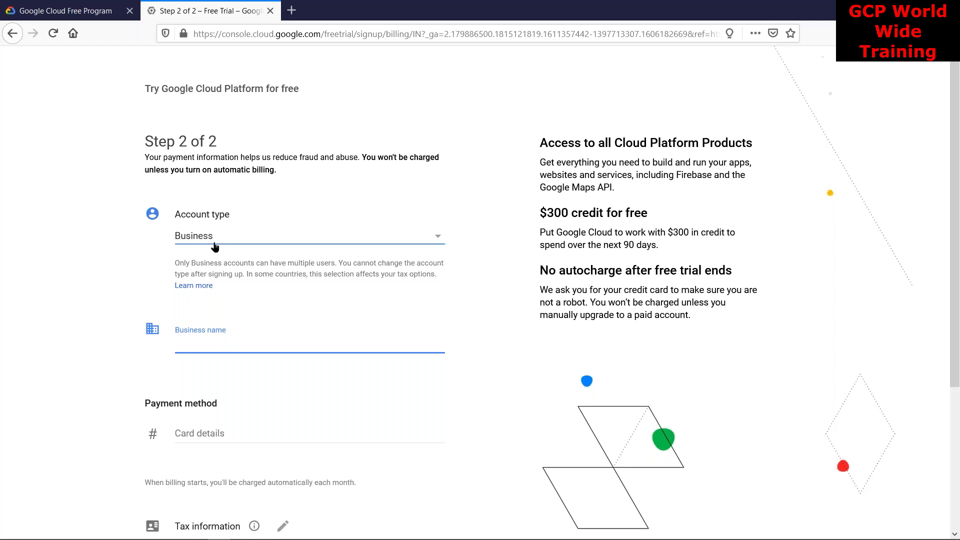
{"action": "left_click", "coordinate": [262, 242]}
{"action": "left_click", "coordinate": [228, 219]}
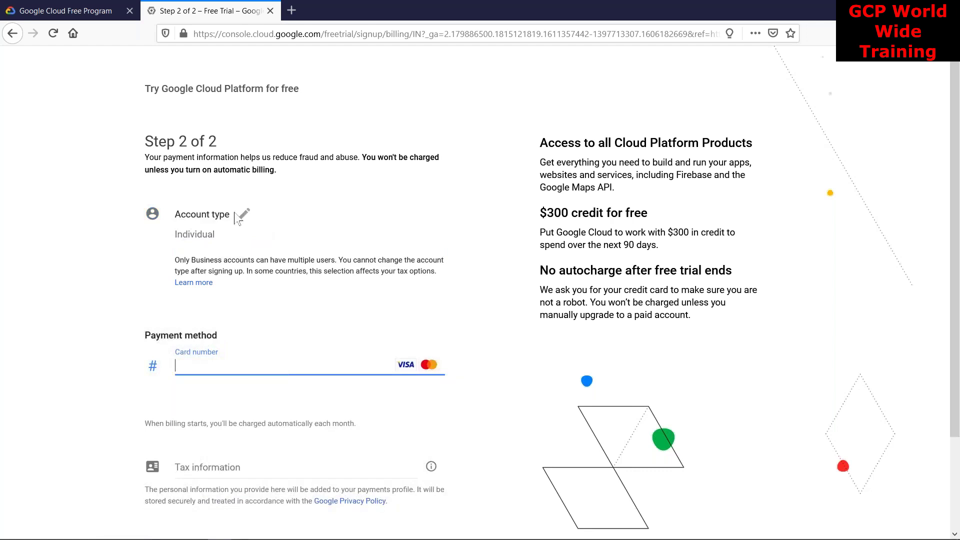
{"action": "left_click", "coordinate": [196, 234]}
{"action": "left_click", "coordinate": [203, 238]}
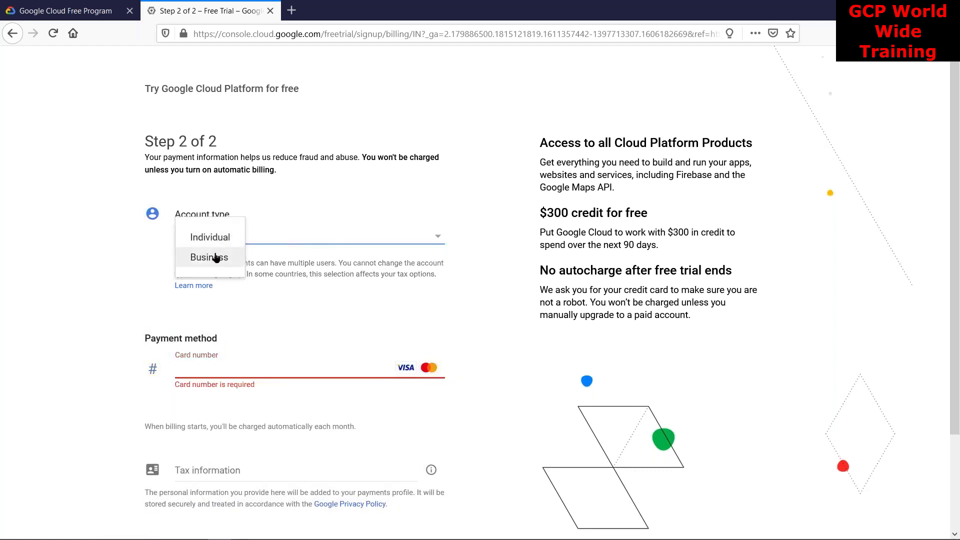
{"action": "left_click", "coordinate": [209, 258]}
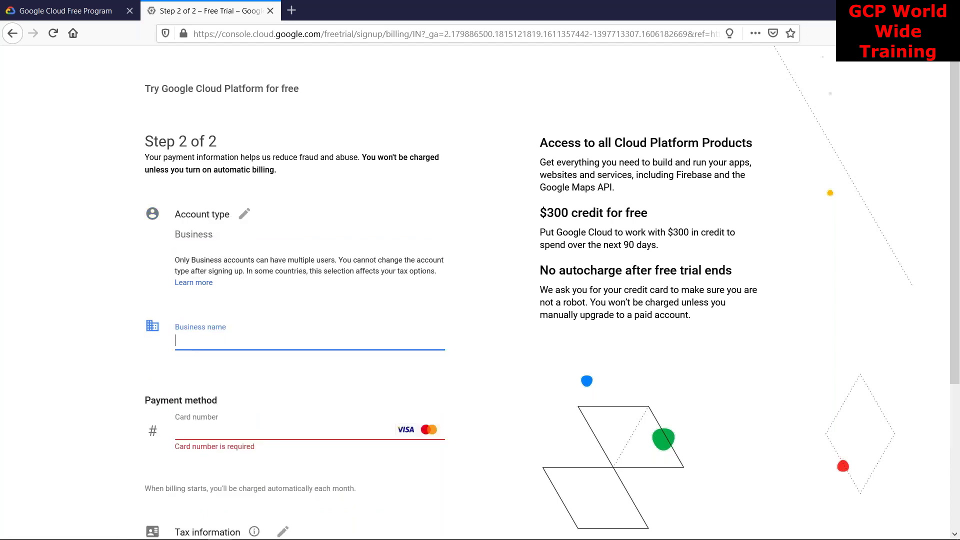
{"action": "left_click", "coordinate": [222, 241]}
{"action": "left_click", "coordinate": [219, 239]}
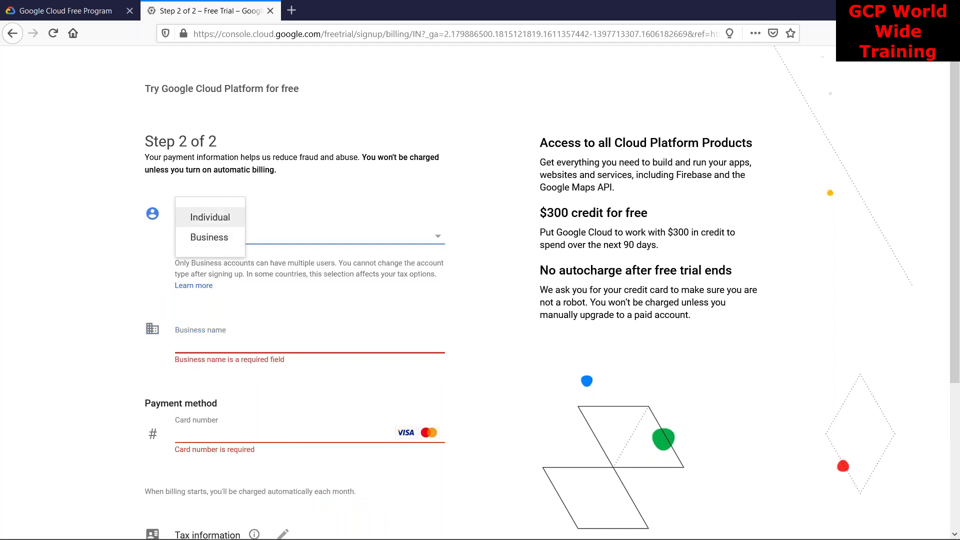
{"action": "left_click", "coordinate": [213, 215]}
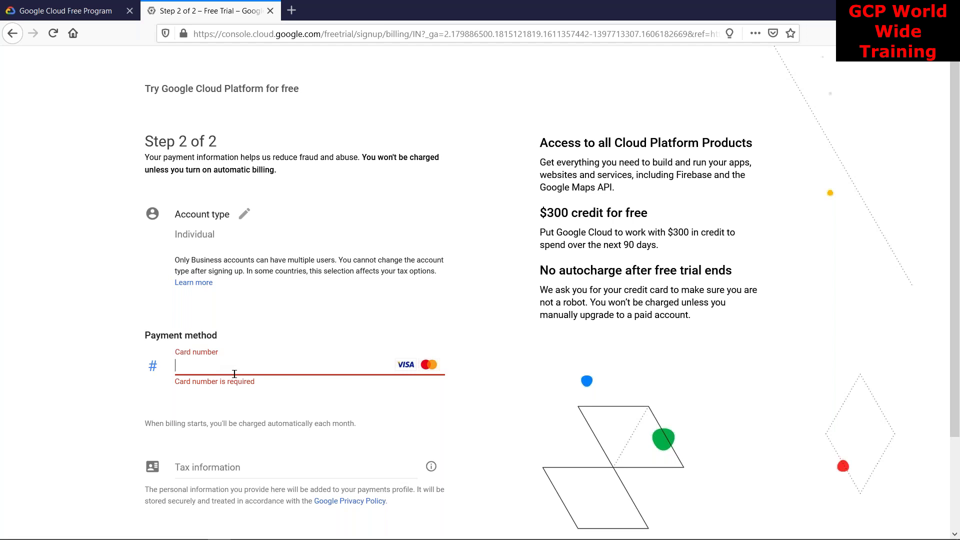
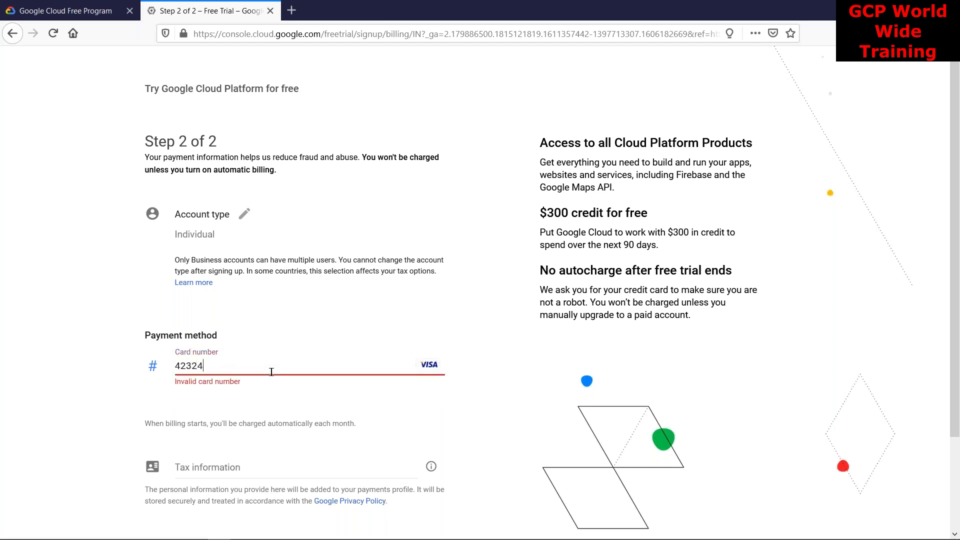
Enter the card number in the Payment method section
{"action": "key", "text": "BackSpace"}
{"action": "left_click", "coordinate": [398, 426]}
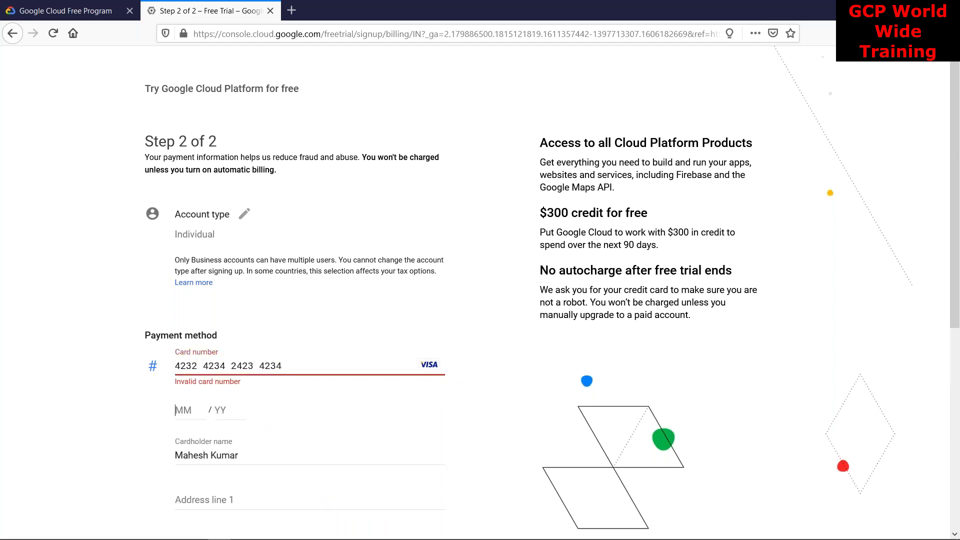
{"action": "scroll", "coordinate": [955, 128], "scroll_direction": "down", "scroll_amount": 3}
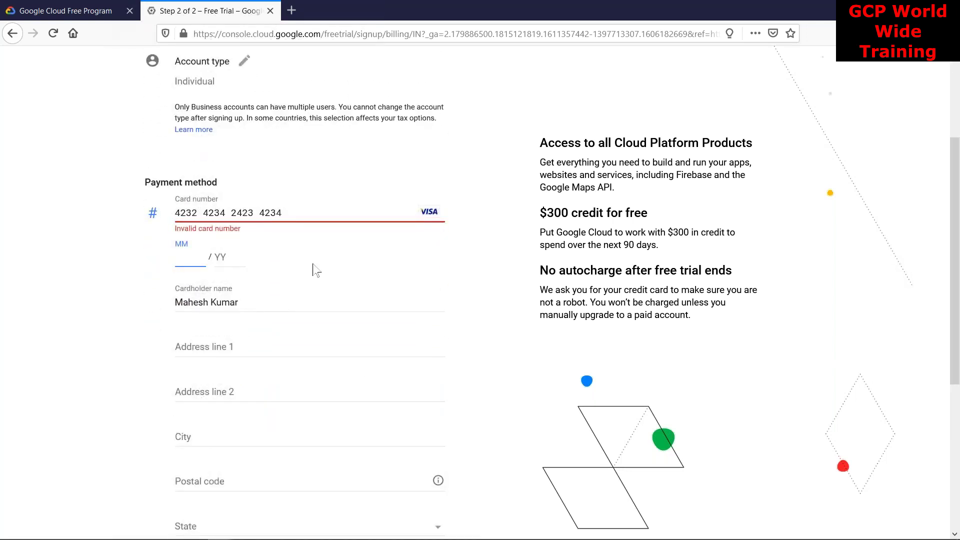
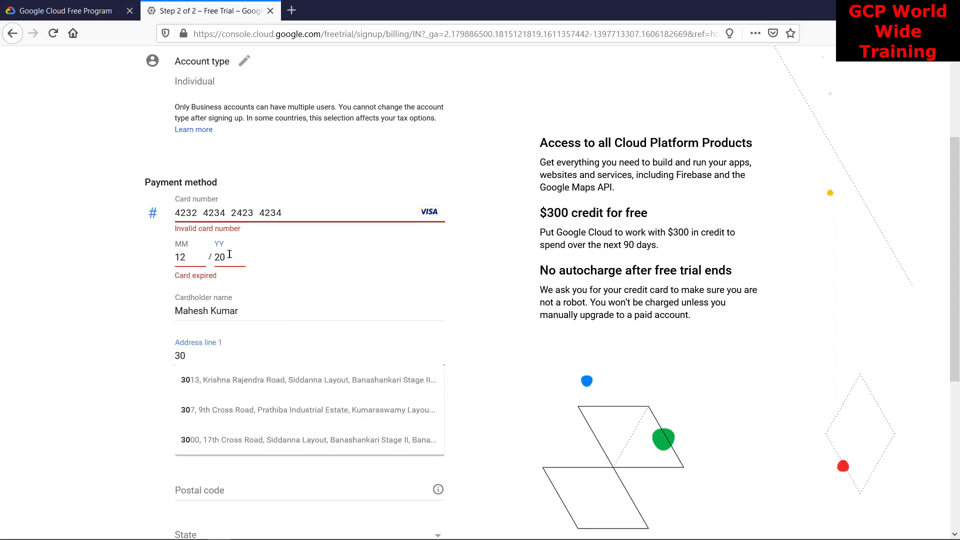
Set the card expiry to 12/25 and fill in Address line 1
{"action": "left_click", "coordinate": [195, 261]}
{"action": "type", "text": "30"}
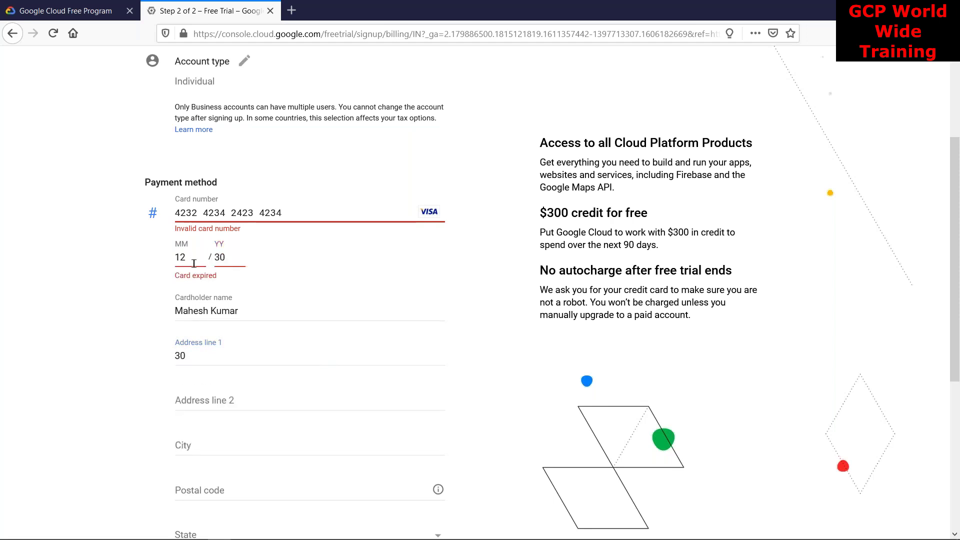
{"action": "left_click", "coordinate": [189, 258]}
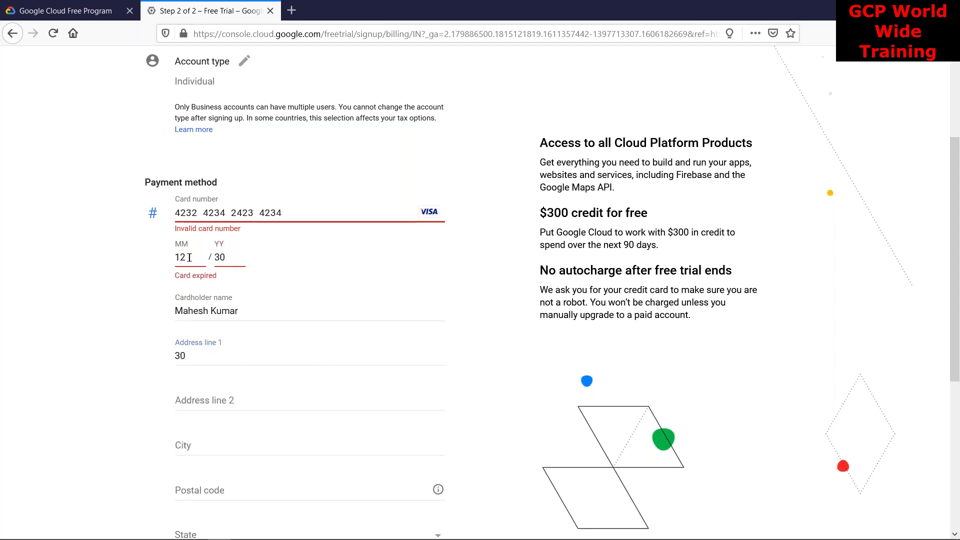
{"action": "left_click", "coordinate": [220, 258]}
{"action": "type", "text": "25"}
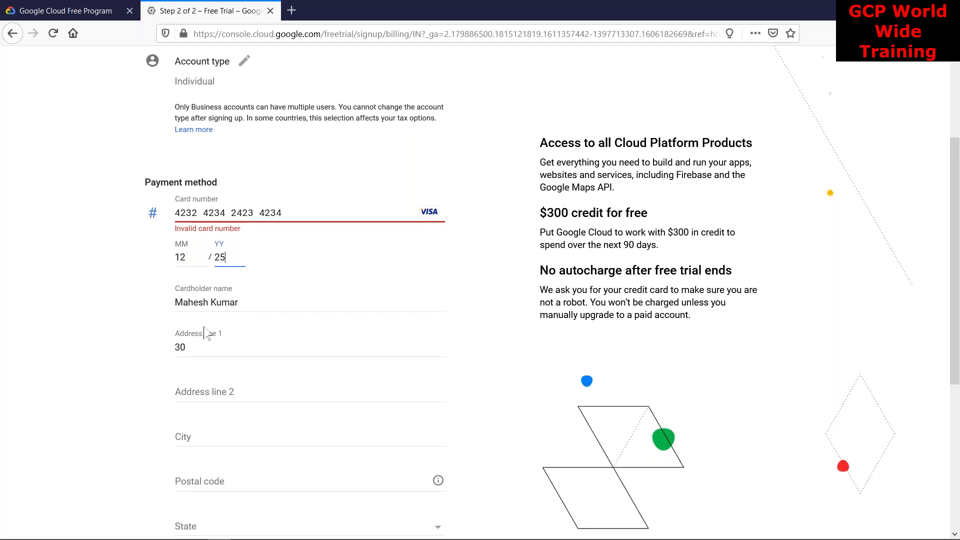
{"action": "left_click", "coordinate": [206, 349]}
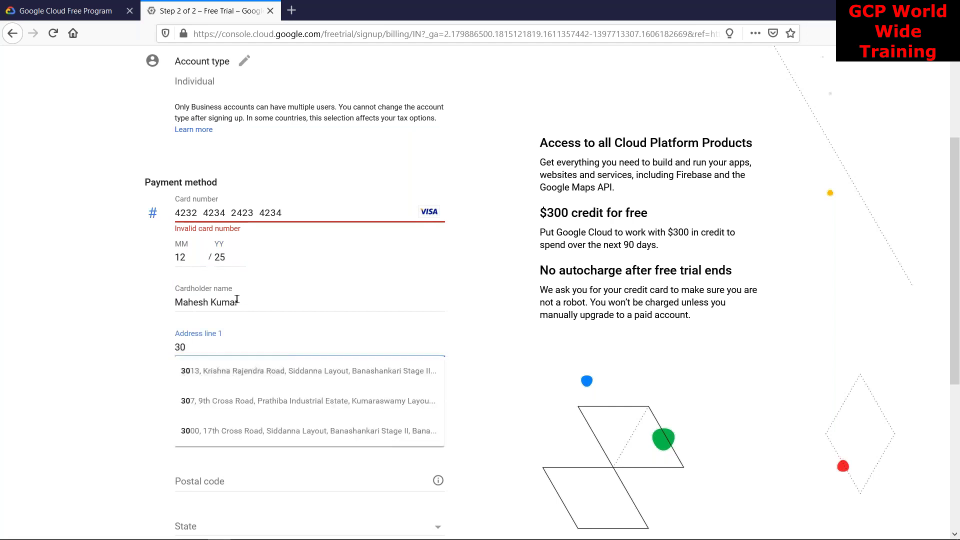
{"action": "left_click", "coordinate": [455, 394]}
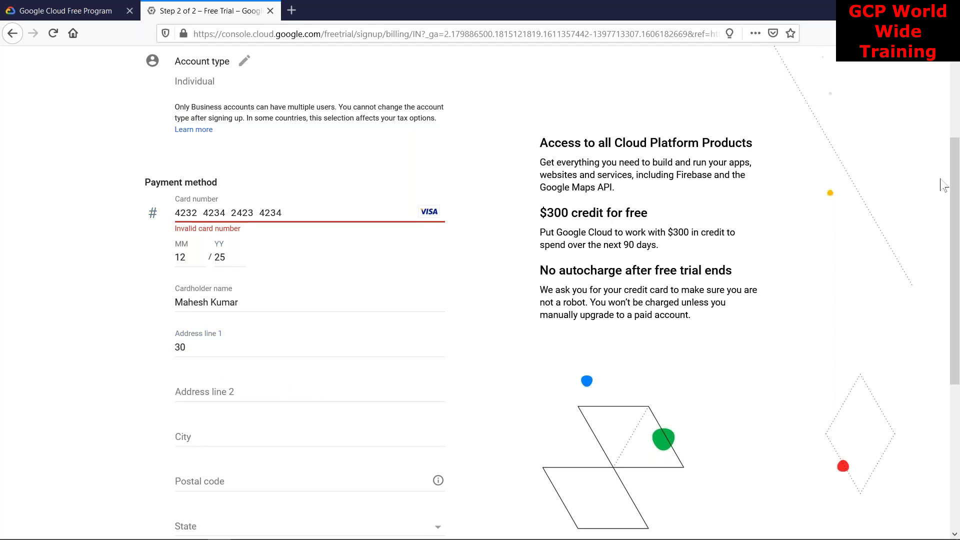
Expand the Tax information field below the address, revealing the tax status request
{"action": "scroll", "coordinate": [800, 300], "scroll_direction": "down", "scroll_amount": 2}
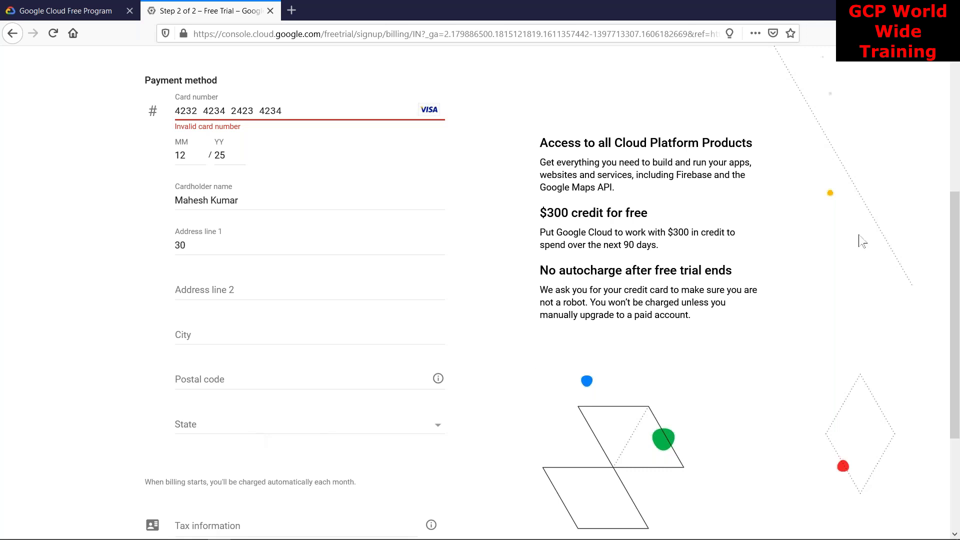
{"action": "scroll", "coordinate": [956, 233], "scroll_direction": "down", "scroll_amount": 3}
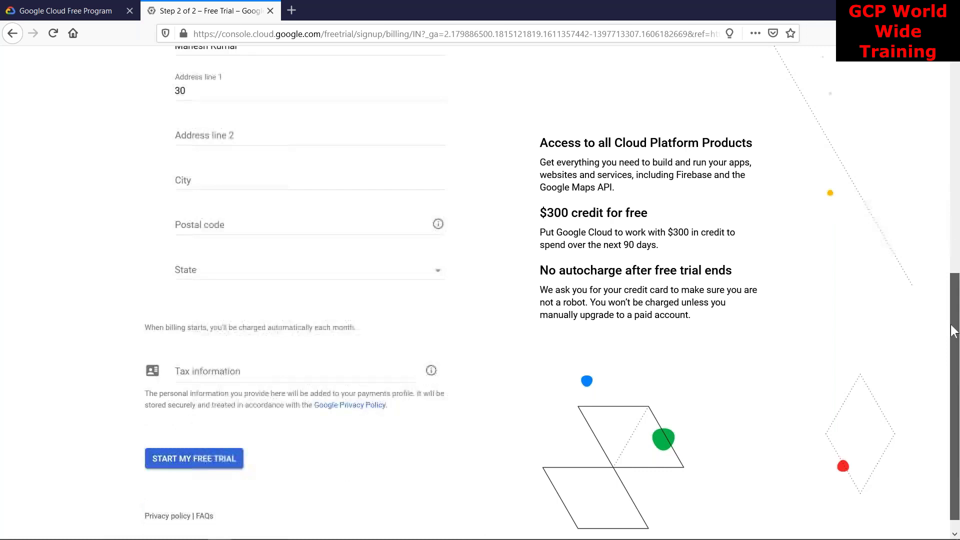
{"action": "left_click", "coordinate": [314, 362]}
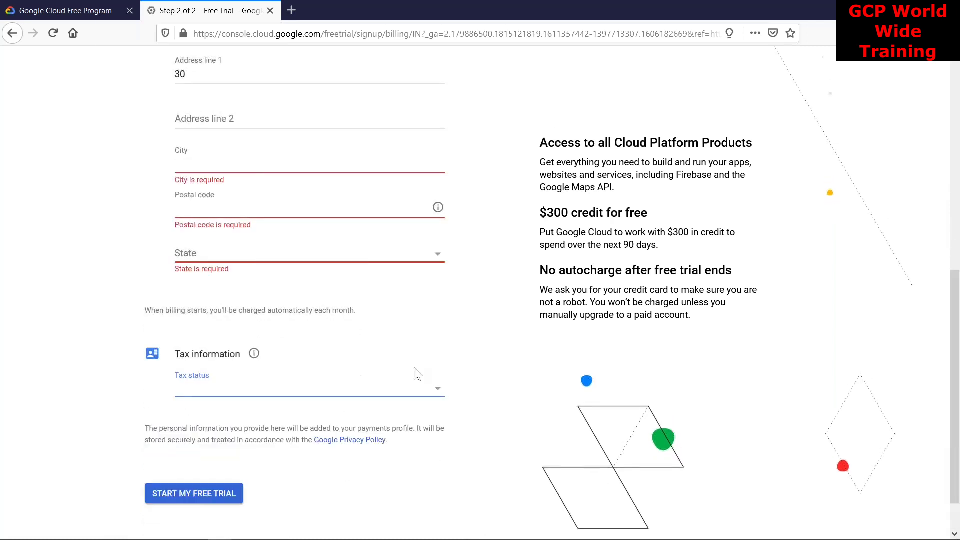
Choose Registered individual from the Tax status dropdown
{"action": "left_click", "coordinate": [422, 393]}
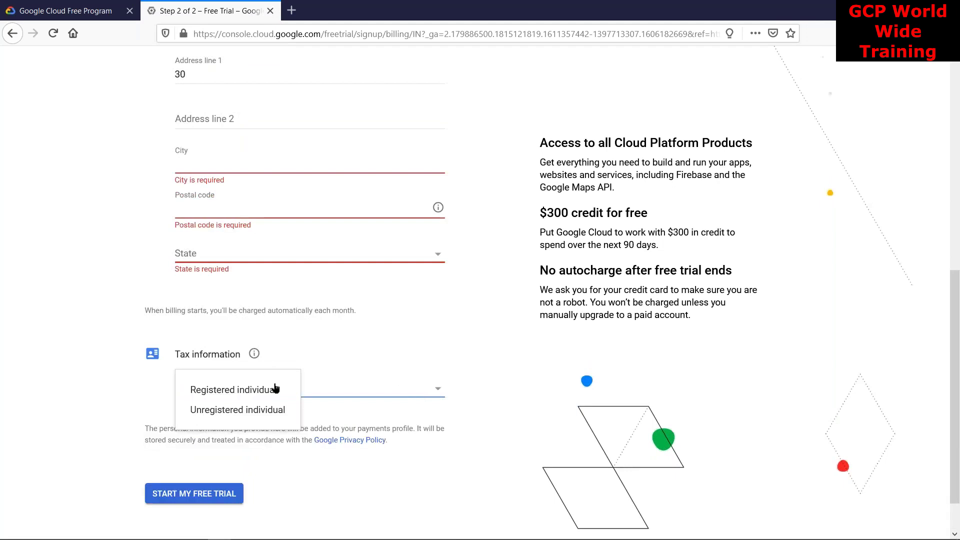
{"action": "left_click", "coordinate": [228, 390]}
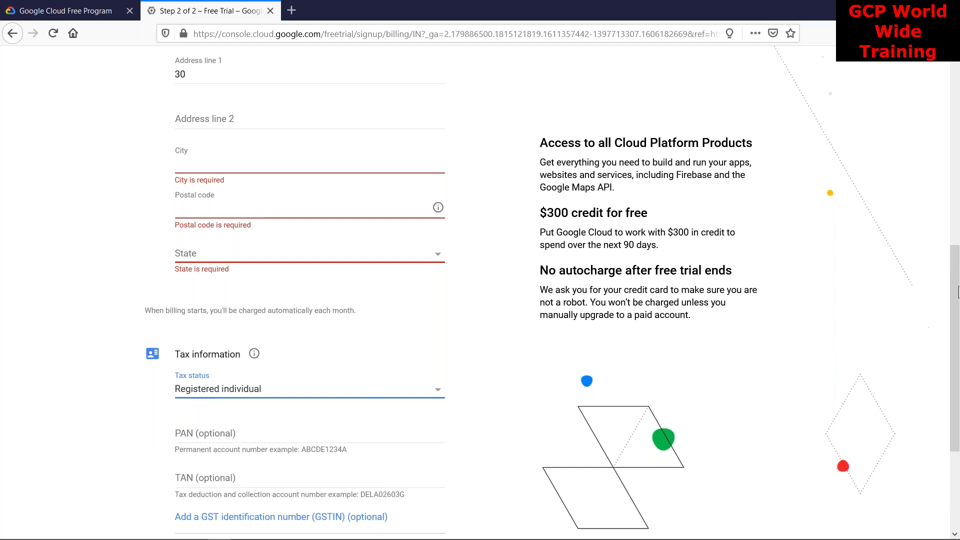
{"action": "scroll", "coordinate": [434, 343], "scroll_direction": "down", "scroll_amount": 2}
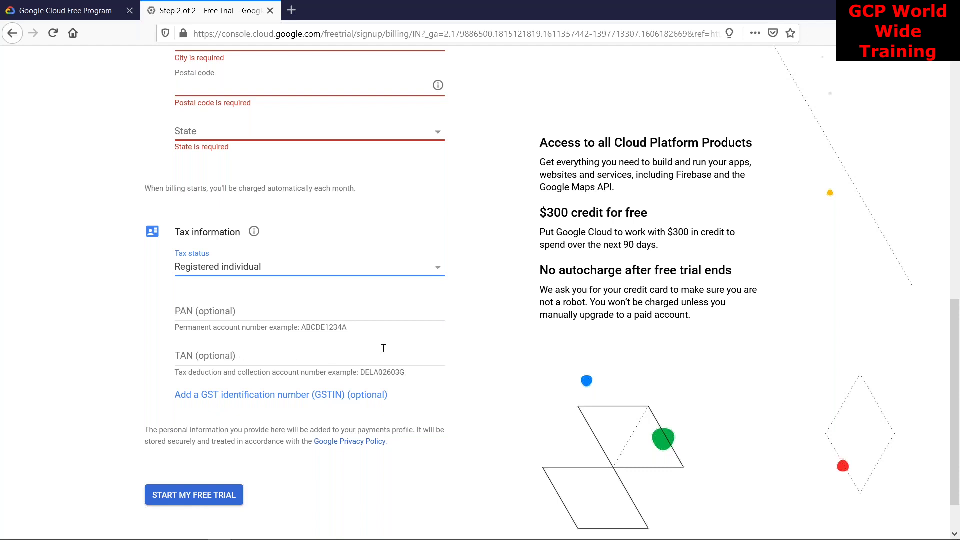
{"action": "scroll", "coordinate": [383, 349], "scroll_direction": "up", "scroll_amount": 10}
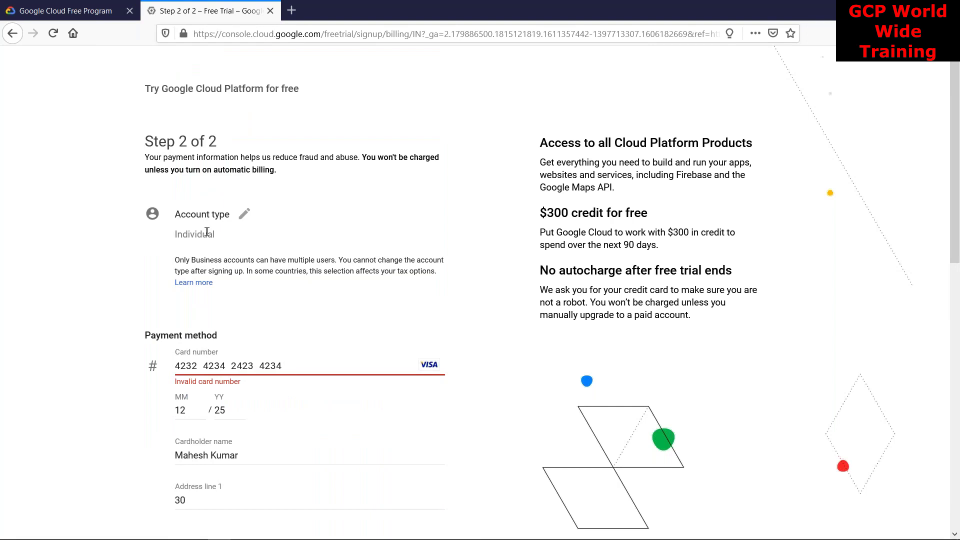
{"action": "scroll", "coordinate": [625, 165], "scroll_direction": "down", "scroll_amount": 10}
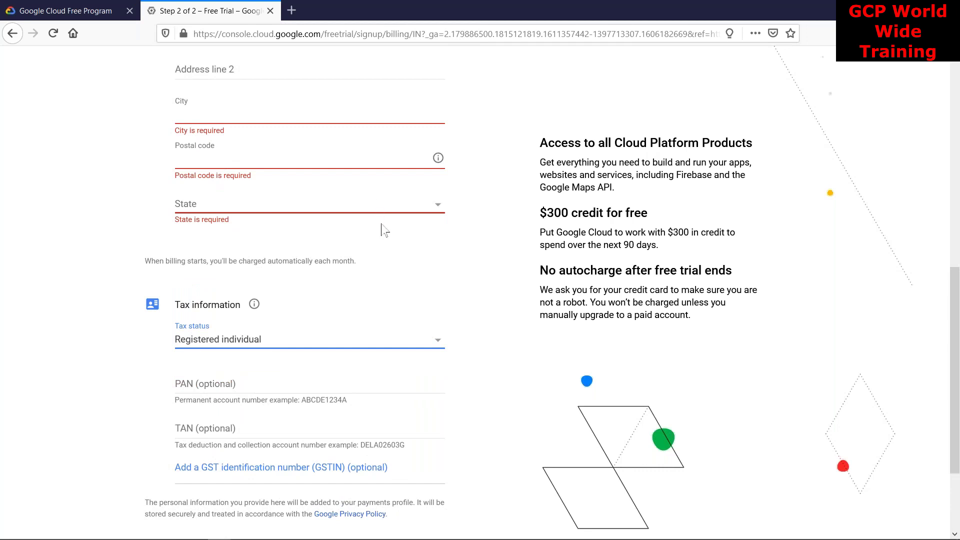
{"action": "scroll", "coordinate": [379, 244], "scroll_direction": "up", "scroll_amount": 10}
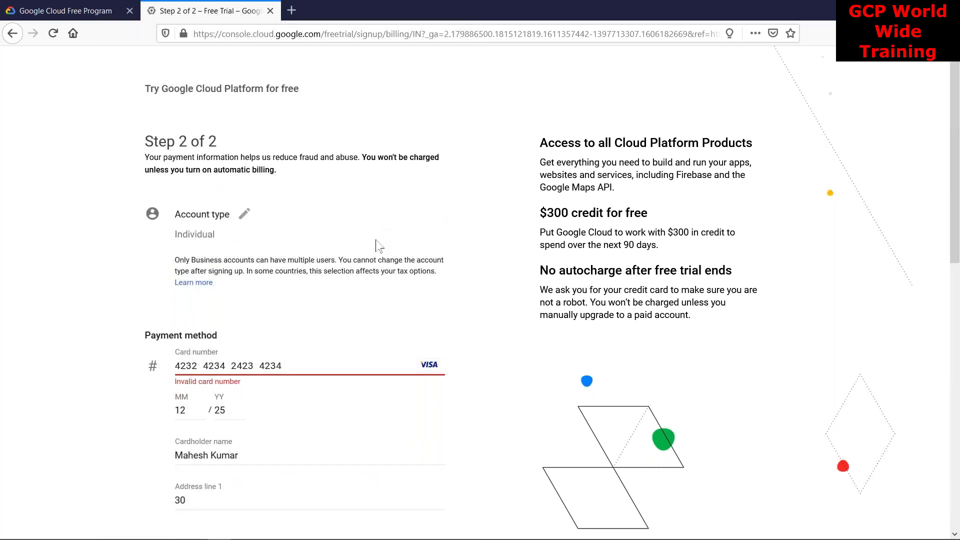
{"action": "scroll", "coordinate": [376, 240], "scroll_direction": "down", "scroll_amount": 10}
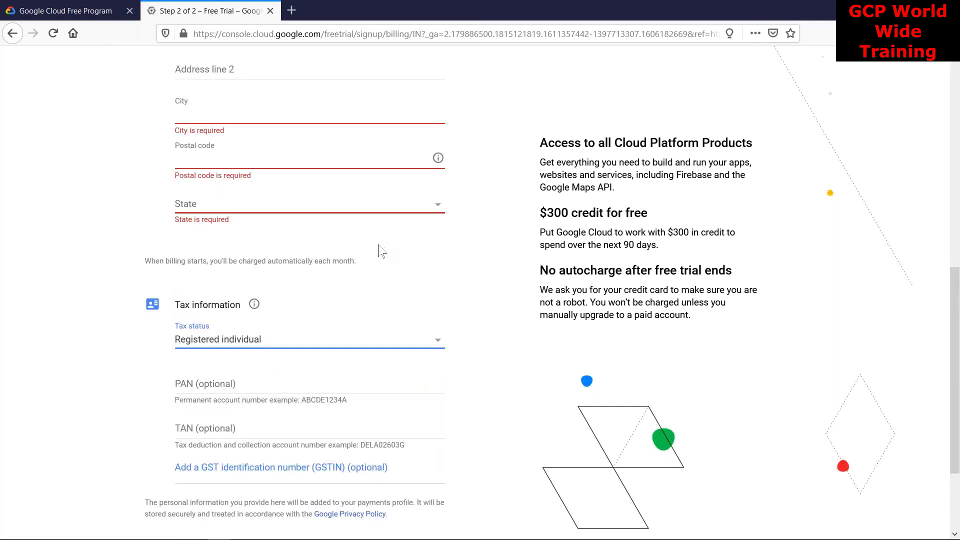
{"action": "scroll", "coordinate": [372, 264], "scroll_direction": "down", "scroll_amount": 3}
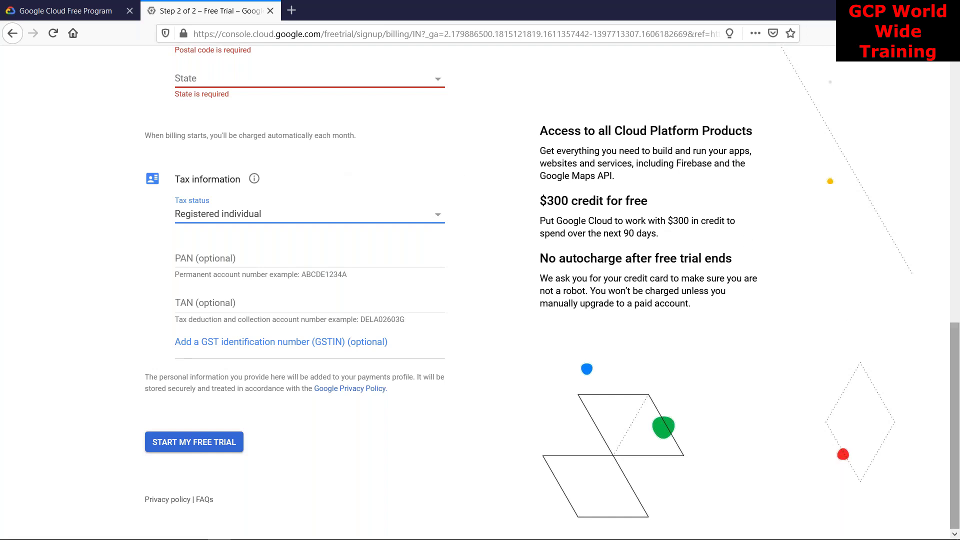
{"action": "scroll", "coordinate": [957, 328], "scroll_direction": "up", "scroll_amount": 3}
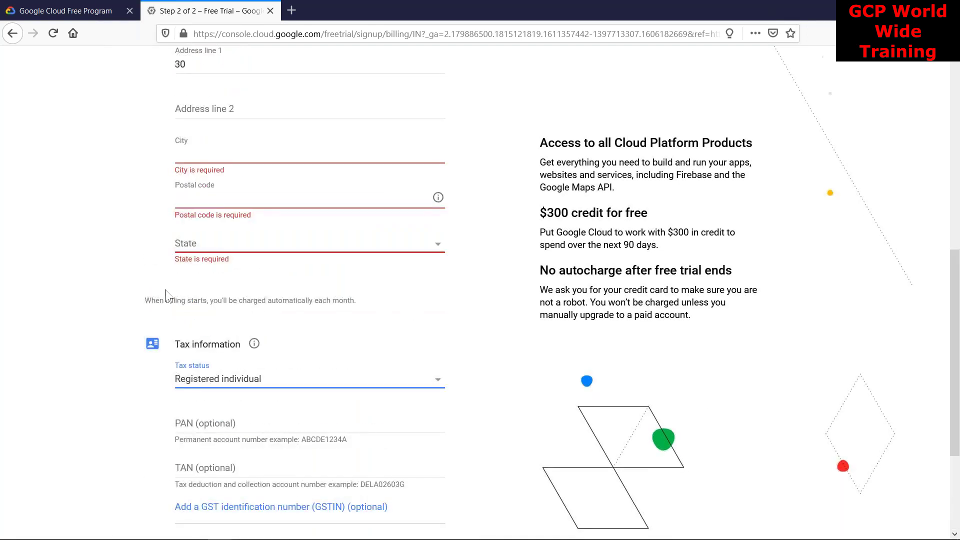
Highlight 'billing starts,' in the automatic monthly charges note, after viewing the Tax information popup
{"action": "left_click", "coordinate": [158, 301]}
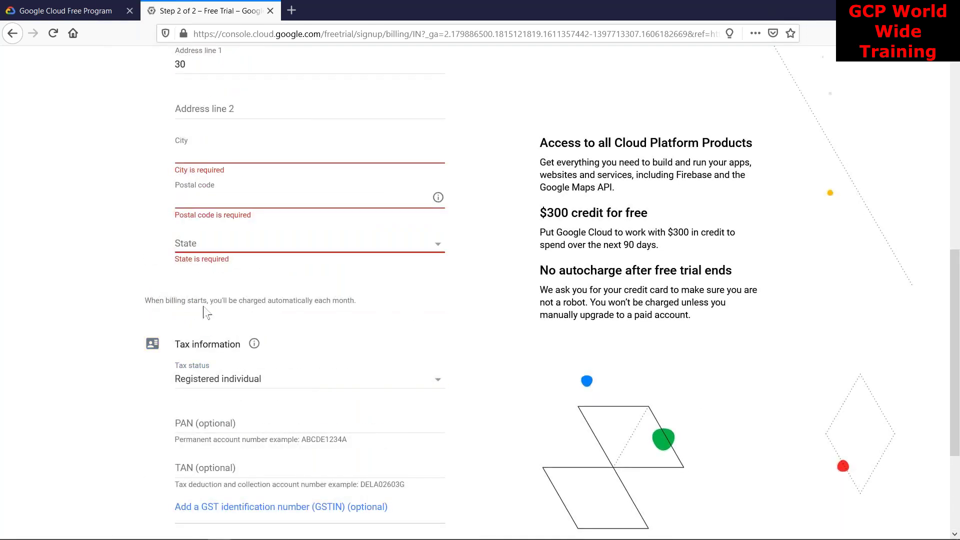
{"action": "left_click_drag", "start_coordinate": [368, 303], "coordinate": [136, 306]}
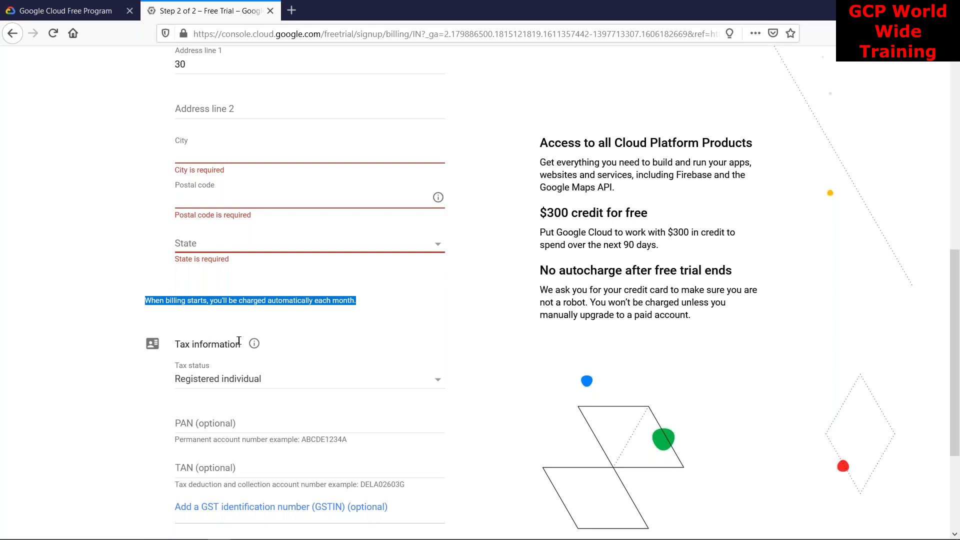
{"action": "mouse_move", "coordinate": [248, 350]}
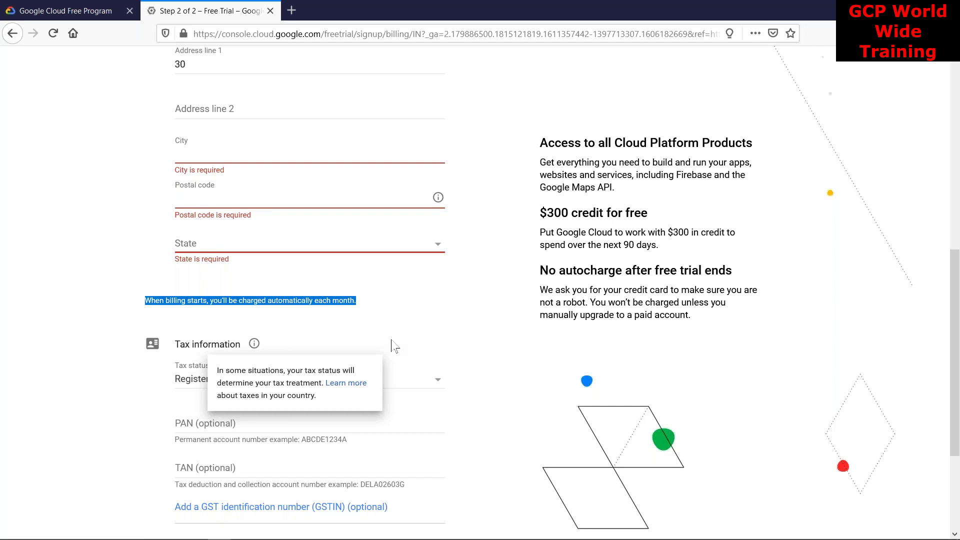
{"action": "left_click", "coordinate": [275, 323]}
{"action": "left_click_drag", "start_coordinate": [167, 302], "coordinate": [207, 302]}
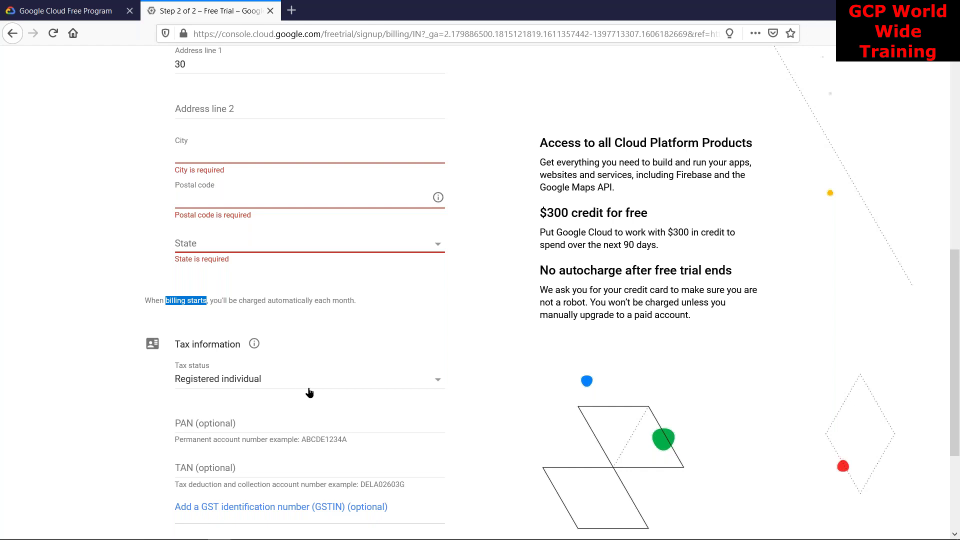
{"action": "left_click", "coordinate": [163, 306]}
{"action": "left_click_drag", "start_coordinate": [166, 300], "coordinate": [210, 299]}
{"action": "scroll", "coordinate": [215, 299], "scroll_direction": "down", "scroll_amount": 3}
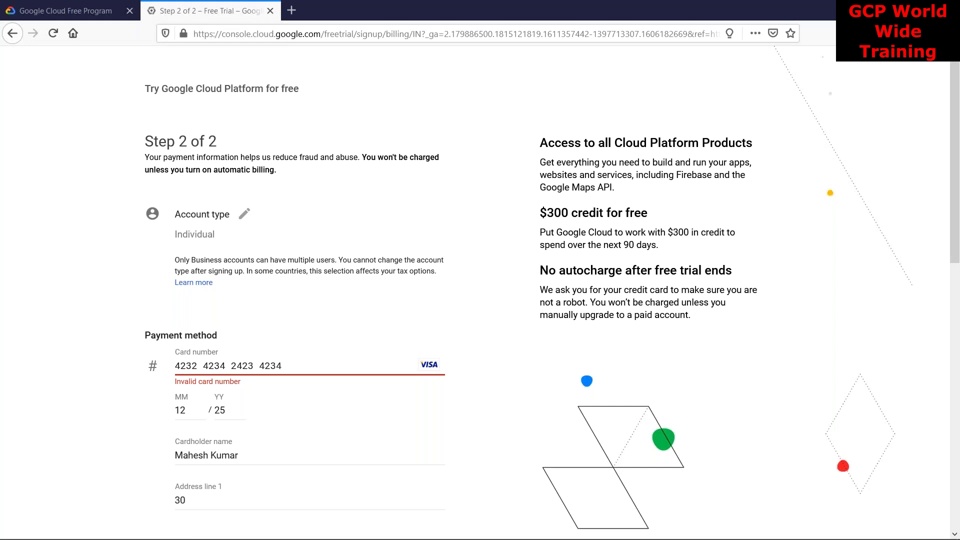
{"action": "scroll", "coordinate": [411, 289], "scroll_direction": "down", "scroll_amount": 10}
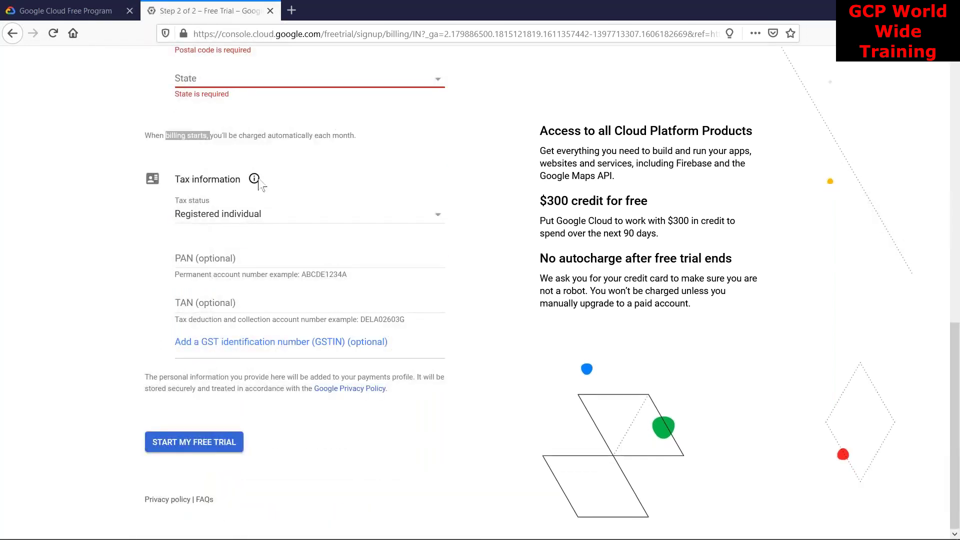
{"action": "mouse_move", "coordinate": [254, 179]}
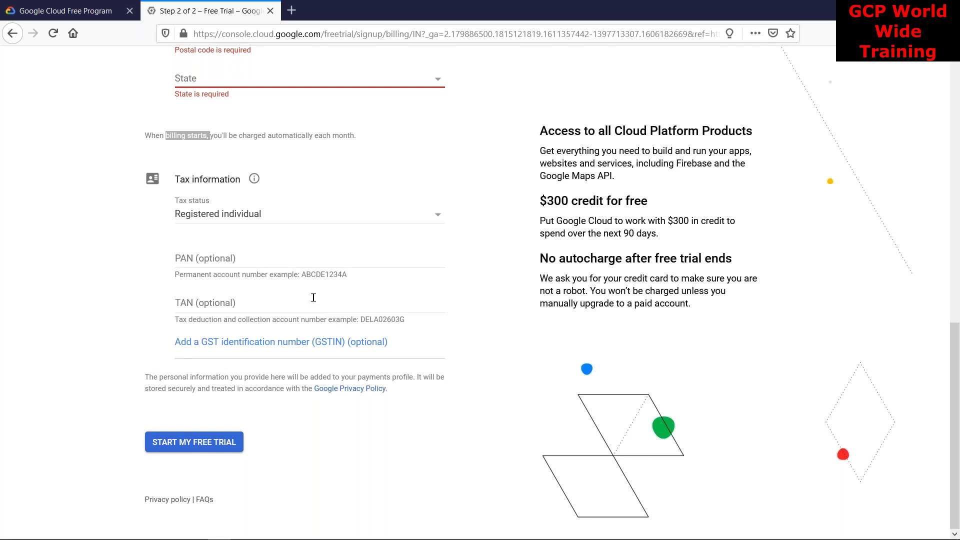
{"action": "scroll", "coordinate": [313, 298], "scroll_direction": "up", "scroll_amount": 15}
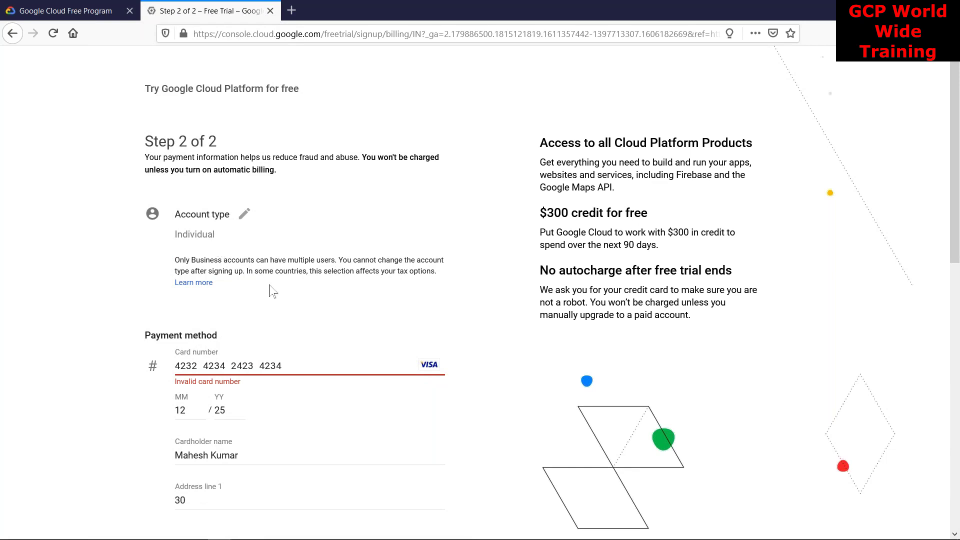
{"action": "scroll", "coordinate": [285, 328], "scroll_direction": "down", "scroll_amount": 10}
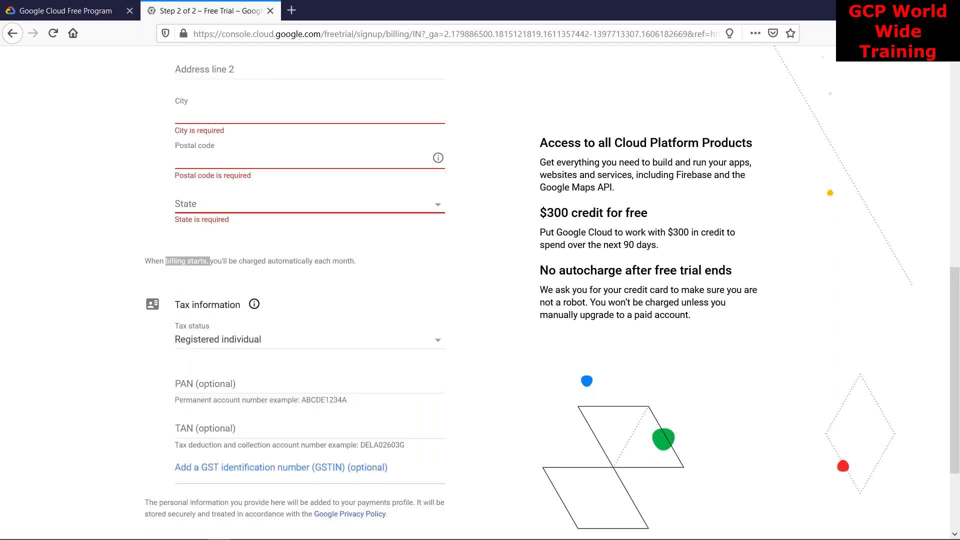
{"action": "scroll", "coordinate": [247, 307], "scroll_direction": "down", "scroll_amount": 3}
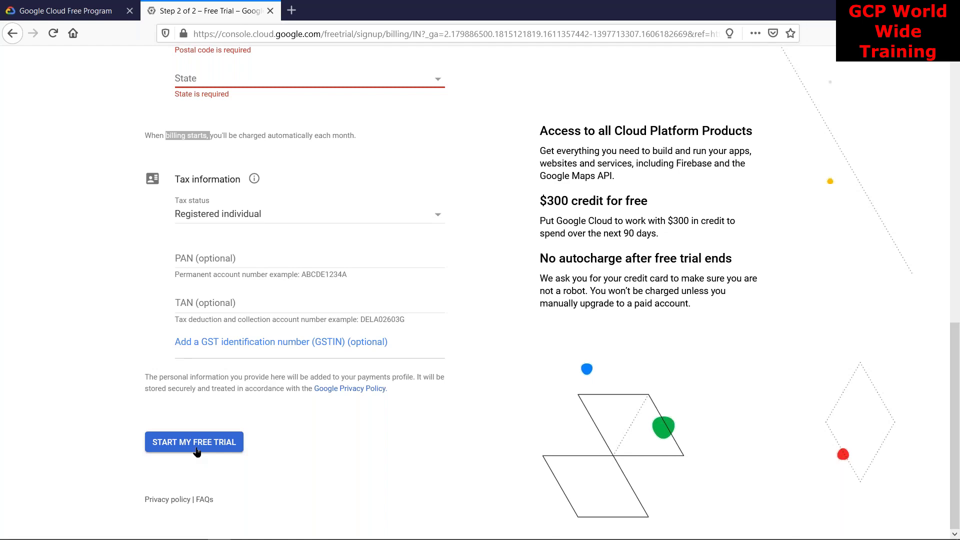
Switch to the Chrome window showing the console Getting started page for My First Project
{"action": "key", "text": "alt+Tab"}
{"action": "key", "text": "alt+Tab"}
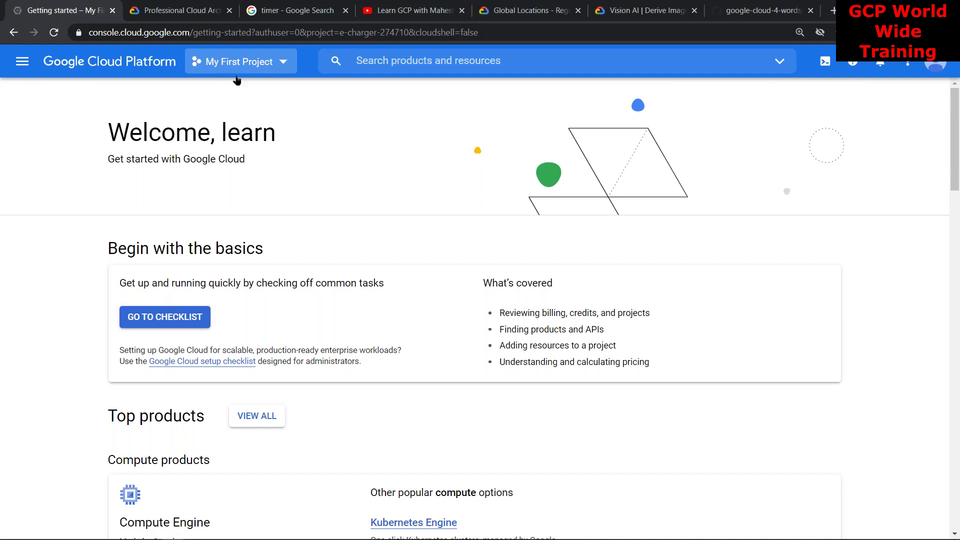
Highlight the user's name in the Welcome heading, then switch to the GCP_v31 free trial slide
{"action": "double_click", "coordinate": [238, 129]}
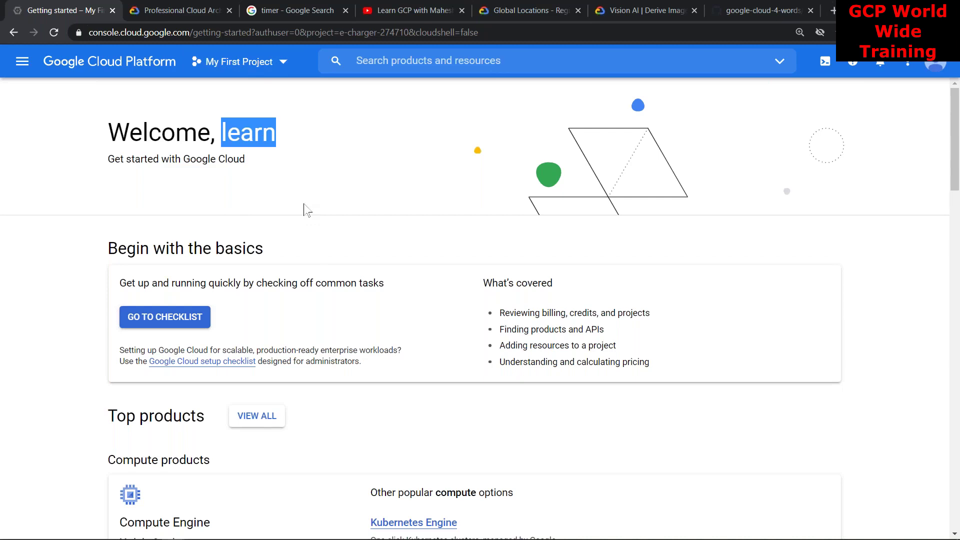
{"action": "key", "text": "alt+Tab"}
{"action": "key", "text": "alt+Tab"}
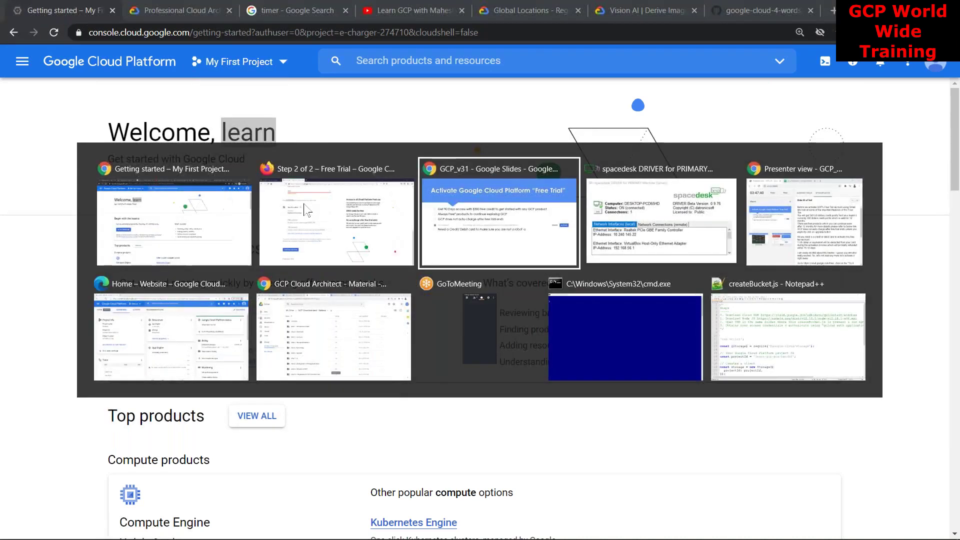
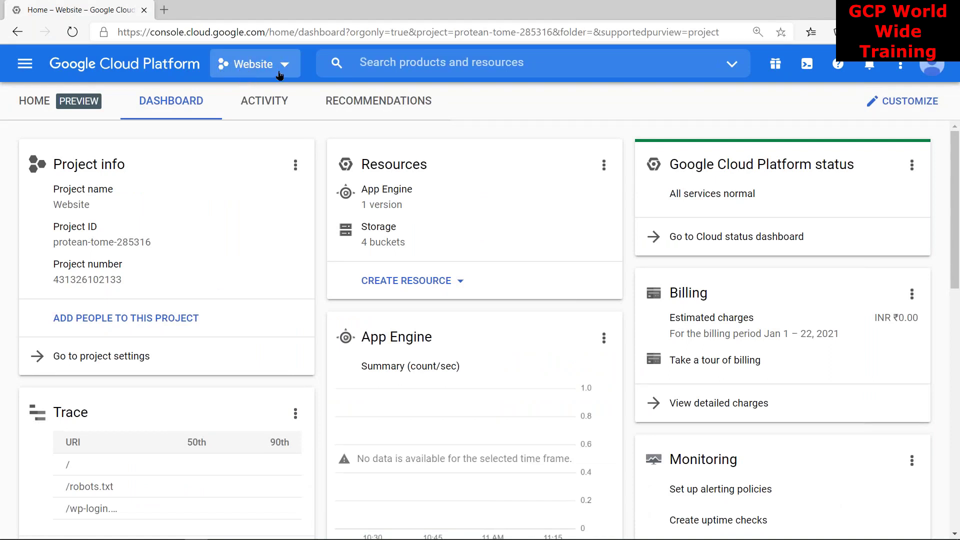
Rename the project from Website to 'My First Project' in project settings, then return to its dashboard
{"action": "left_click", "coordinate": [128, 358]}
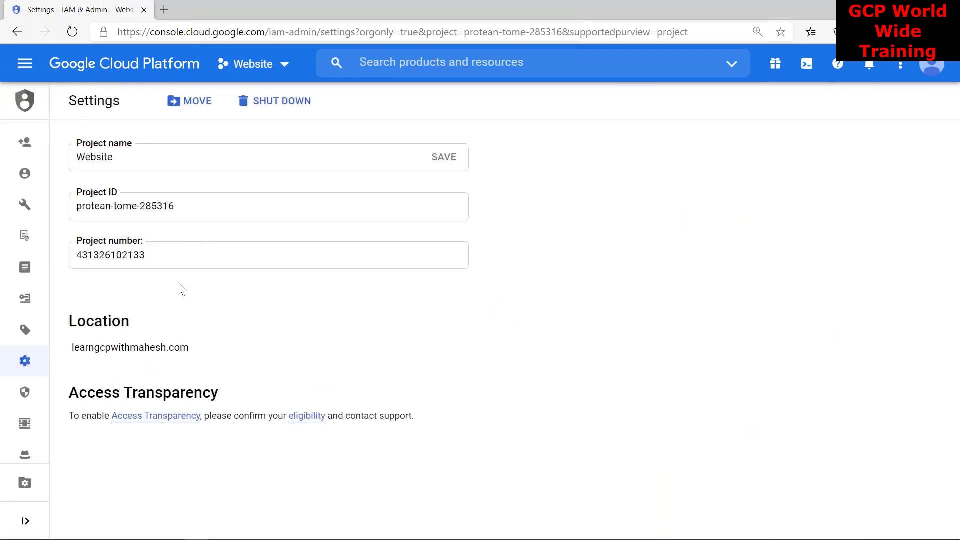
{"action": "left_click", "coordinate": [179, 163]}
{"action": "key", "text": "ctrl+a"}
{"action": "type", "text": "My First Project"}
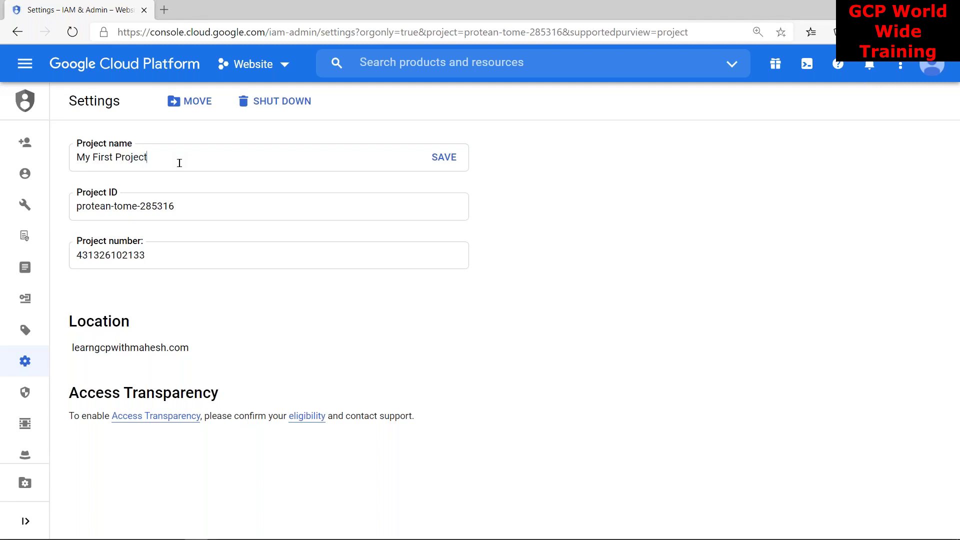
{"action": "left_click", "coordinate": [442, 159]}
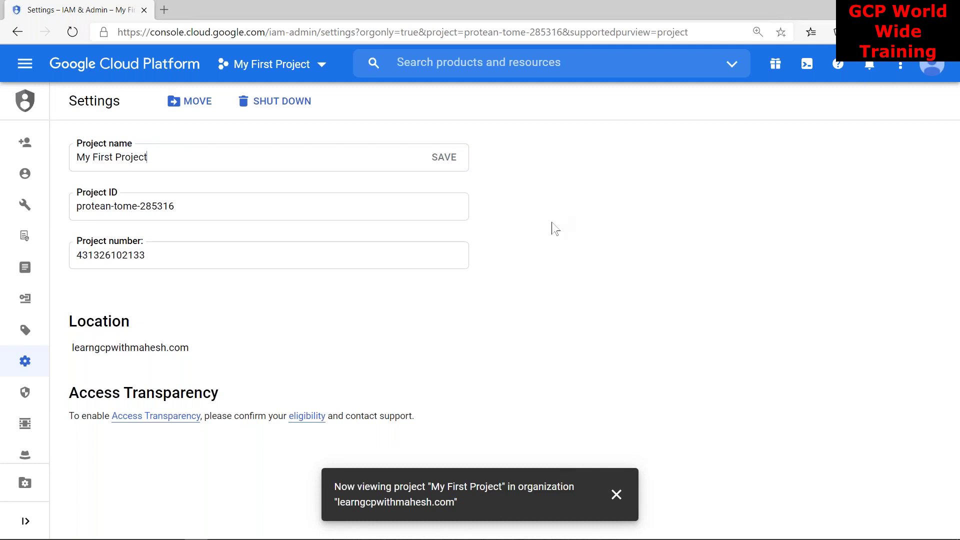
{"action": "left_click", "coordinate": [125, 64]}
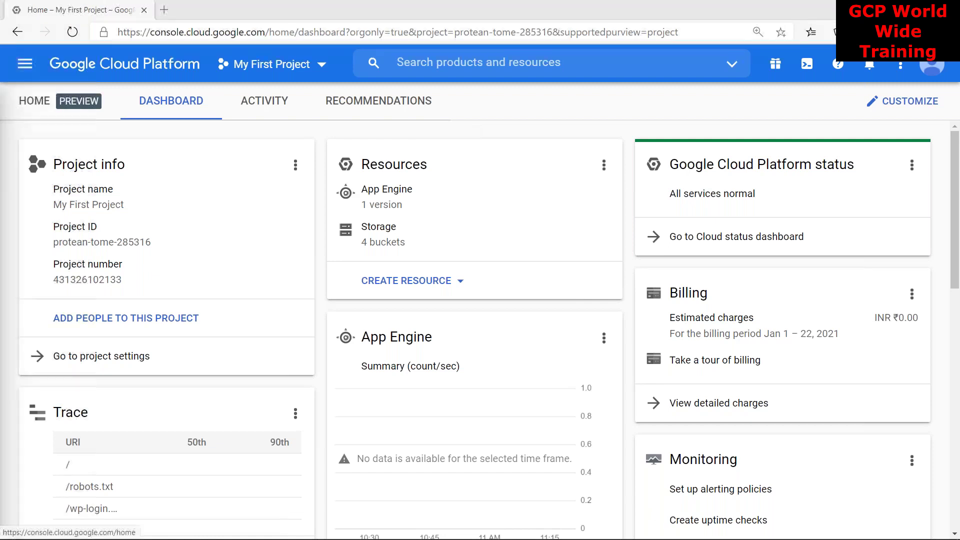
Open My First Project's Getting started page from the navigation menu and scroll through it
{"action": "left_click", "coordinate": [25, 64]}
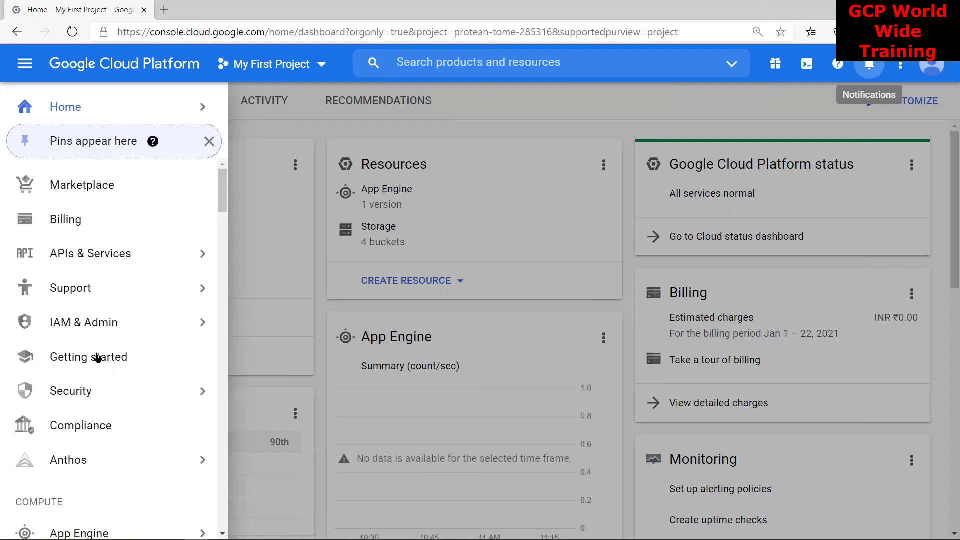
{"action": "left_click", "coordinate": [98, 364]}
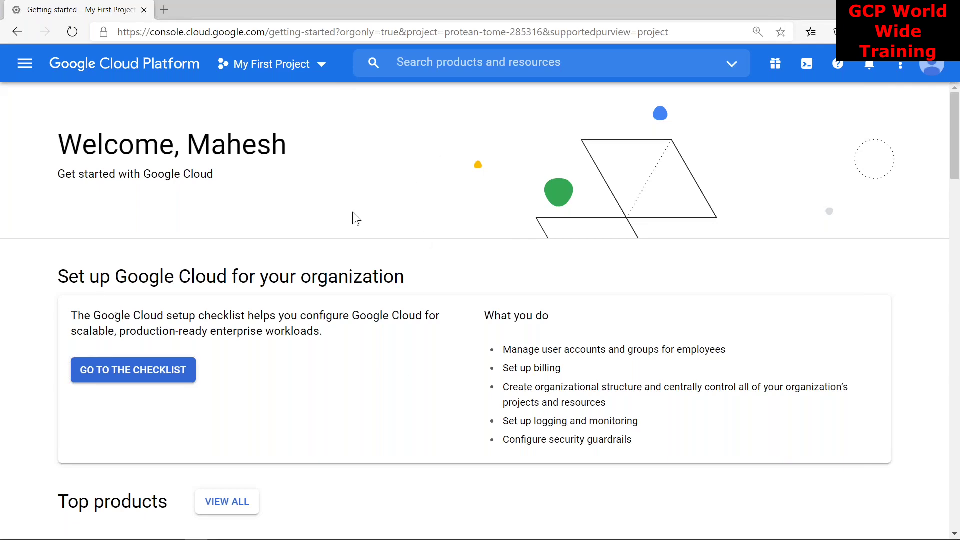
{"action": "scroll", "coordinate": [307, 281], "scroll_direction": "down", "scroll_amount": 12}
{"action": "scroll", "coordinate": [303, 298], "scroll_direction": "up", "scroll_amount": 10}
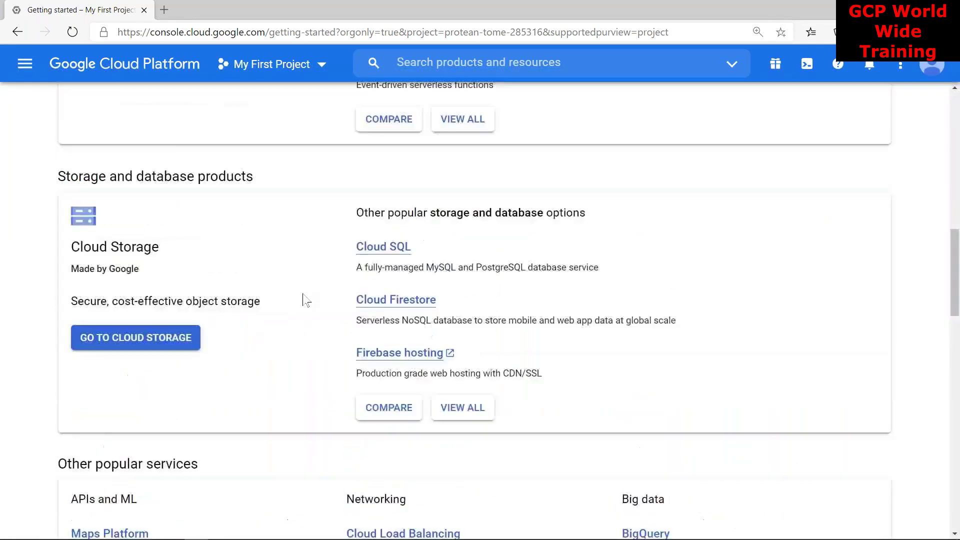
{"action": "scroll", "coordinate": [307, 301], "scroll_direction": "up", "scroll_amount": 2}
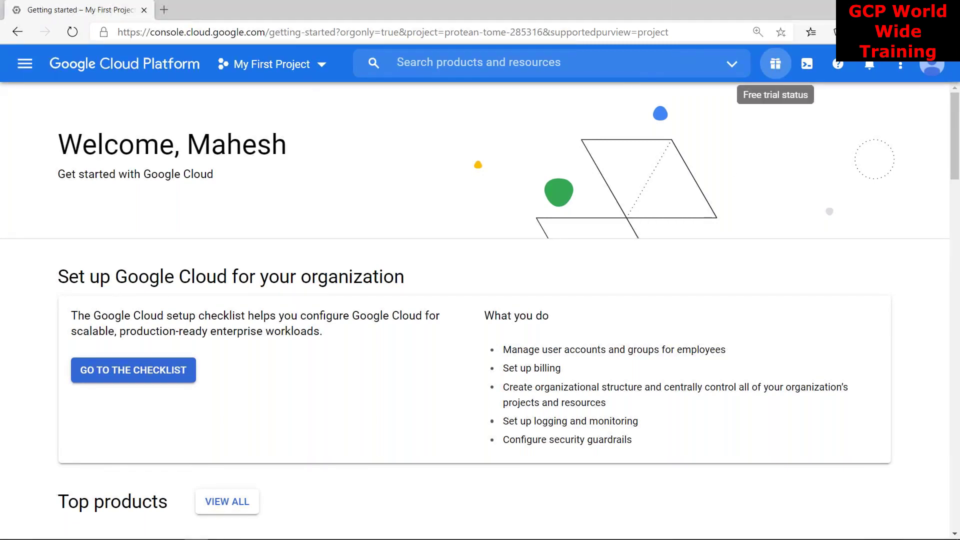
Show the free-trial status banner and highlight the ₹21,315.41 credit and 193 days remaining
{"action": "left_click", "coordinate": [776, 65]}
{"action": "left_click_drag", "start_coordinate": [49, 62], "coordinate": [212, 64]}
{"action": "left_click", "coordinate": [214, 63]}
{"action": "double_click", "coordinate": [213, 63]}
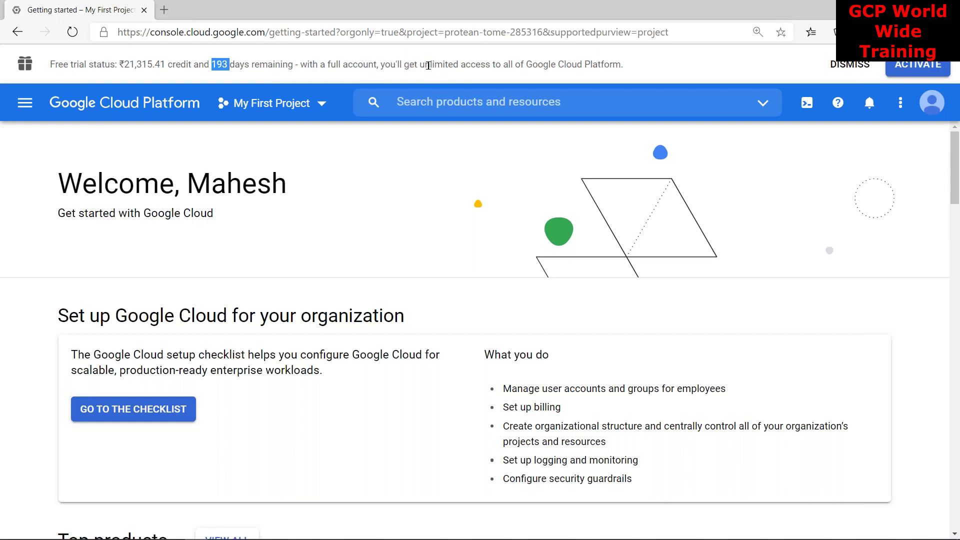
{"action": "left_click_drag", "start_coordinate": [623, 65], "coordinate": [54, 65]}
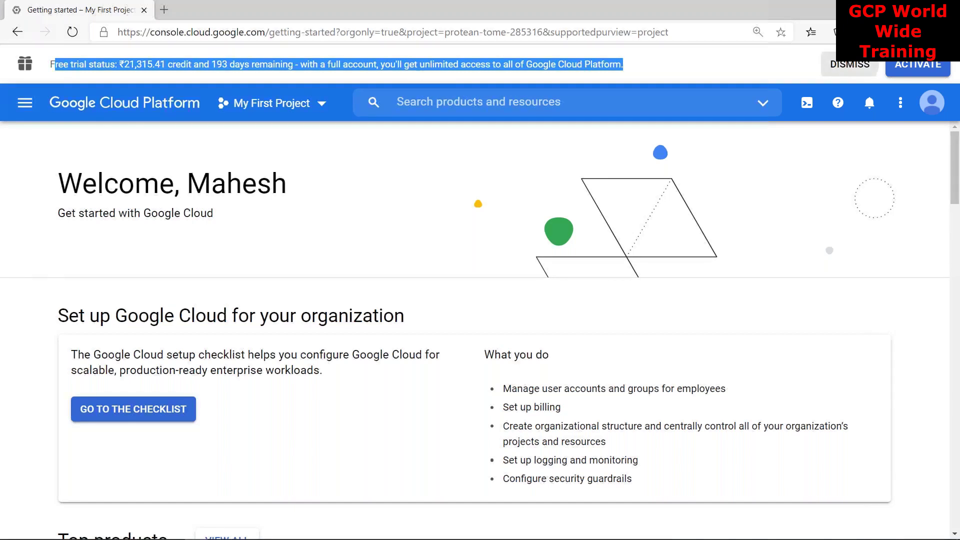
Dismiss the free-trial banner and go to Compute Engine > VM instances via the navigation menu
{"action": "left_click", "coordinate": [845, 65]}
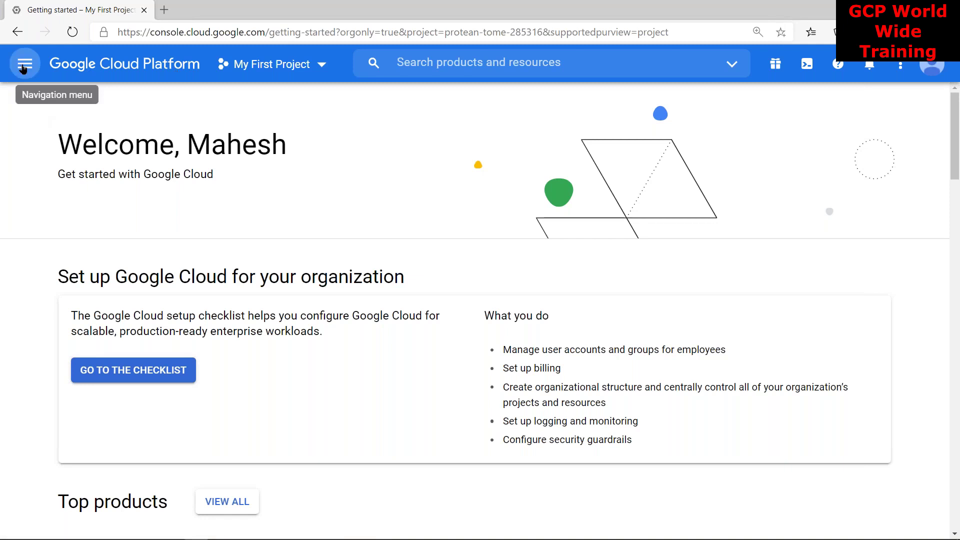
{"action": "left_click", "coordinate": [23, 73]}
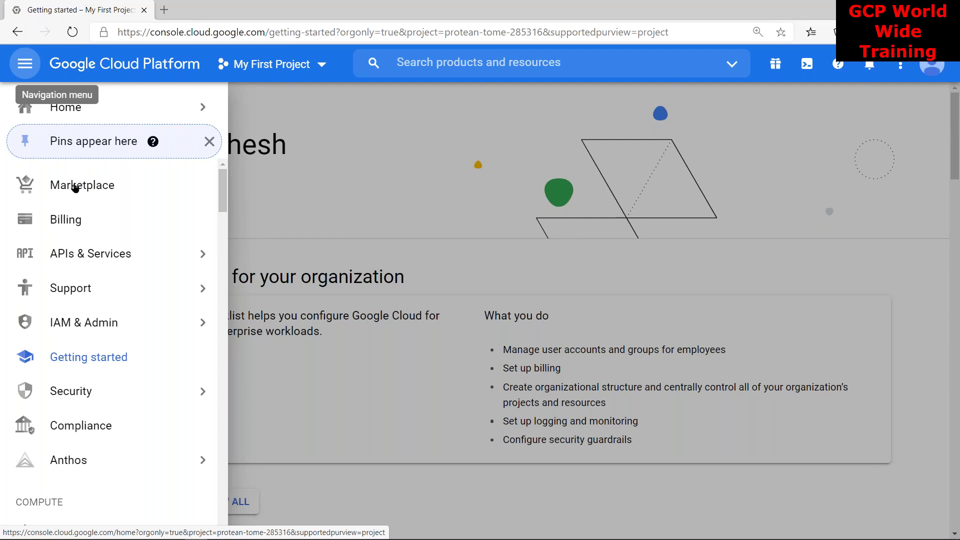
{"action": "mouse_move", "coordinate": [73, 125]}
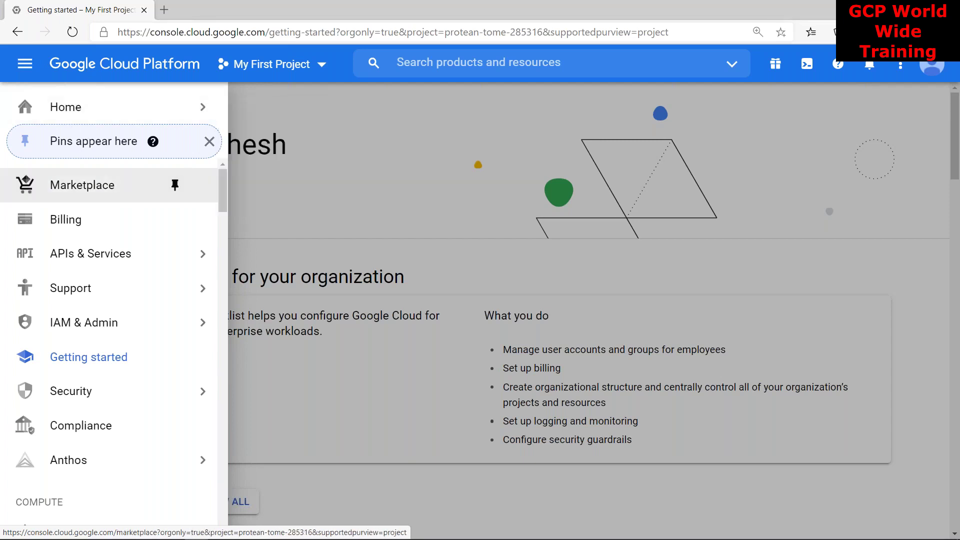
{"action": "left_click_drag", "start_coordinate": [223, 188], "coordinate": [216, 225]}
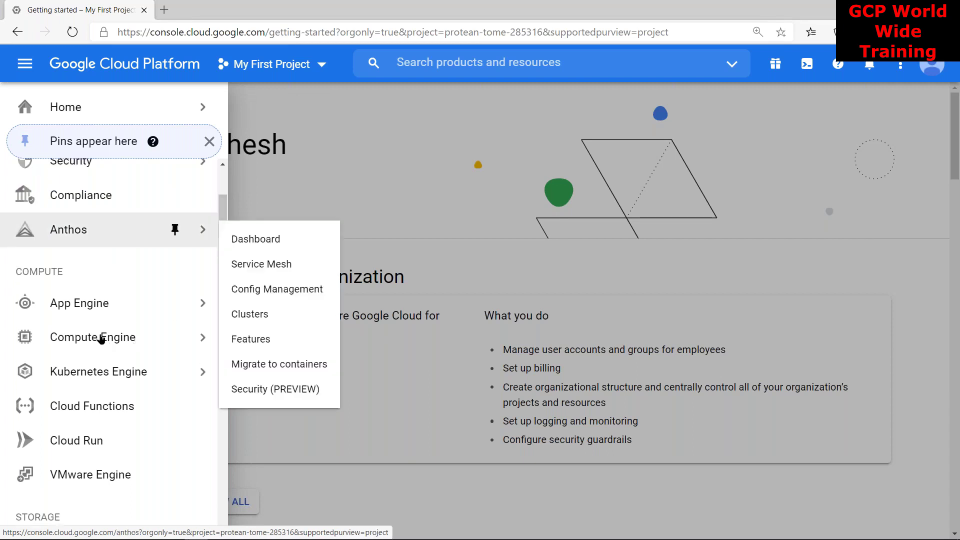
{"action": "mouse_move", "coordinate": [99, 340]}
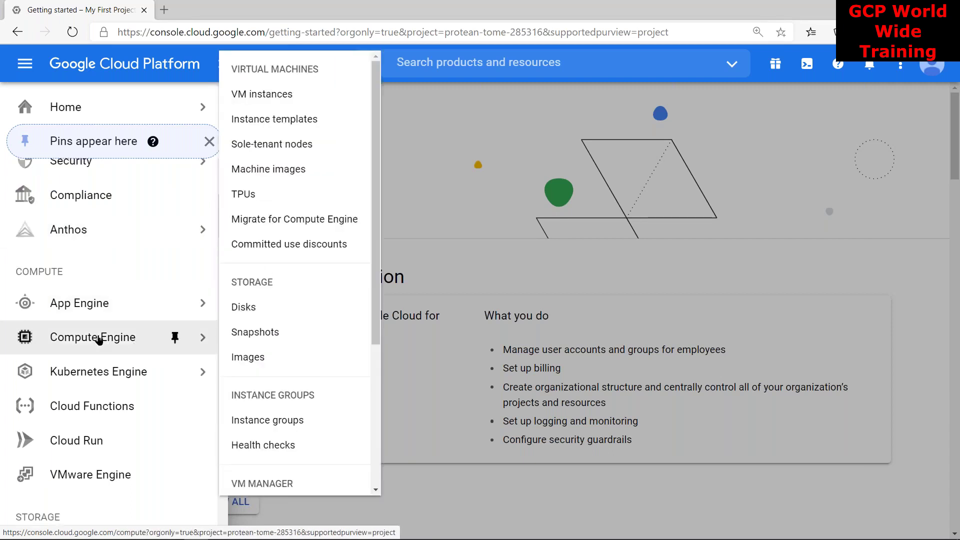
{"action": "left_click_drag", "start_coordinate": [172, 339], "coordinate": [280, 96]}
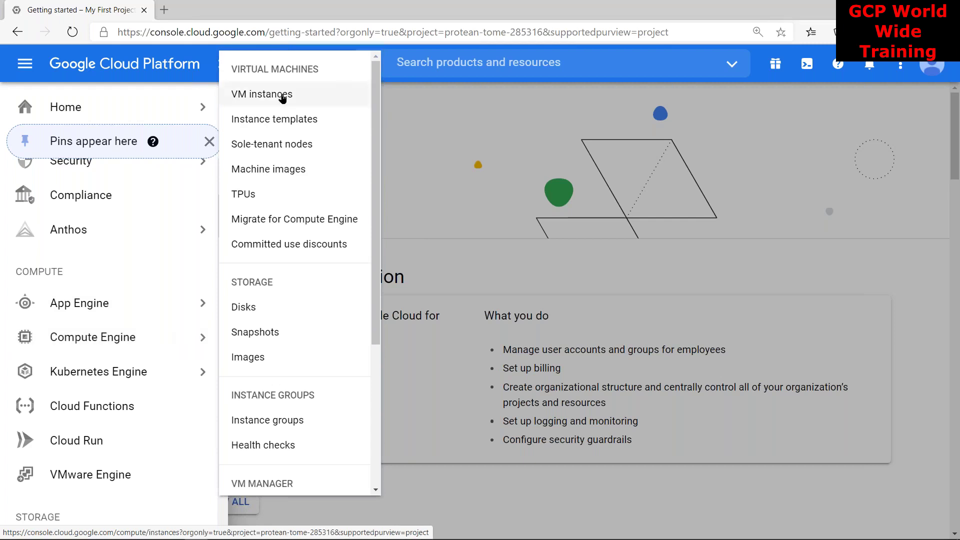
{"action": "left_click", "coordinate": [281, 95]}
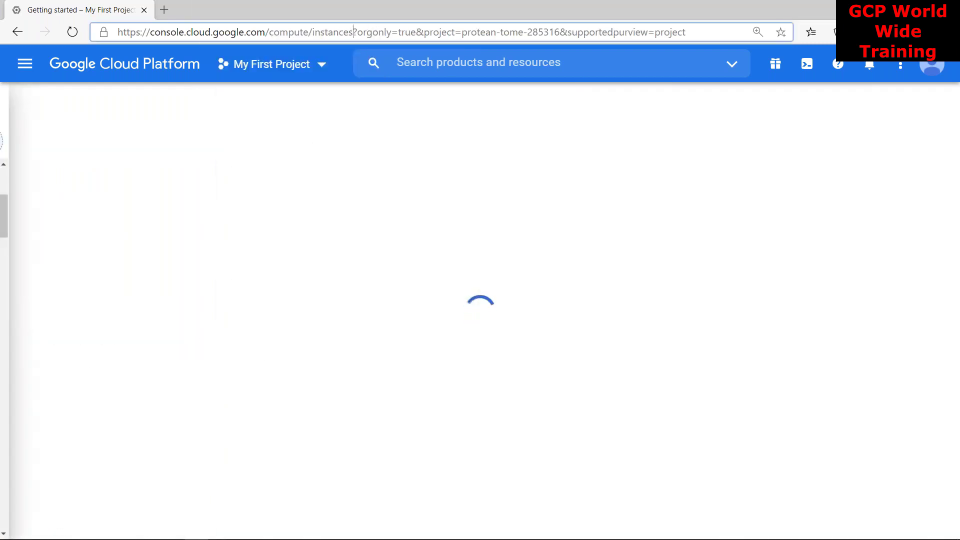
Search products and resources for 'compute' and choose Compute Engine from the suggestions
{"action": "left_click", "coordinate": [355, 32]}
{"action": "left_click", "coordinate": [354, 32]}
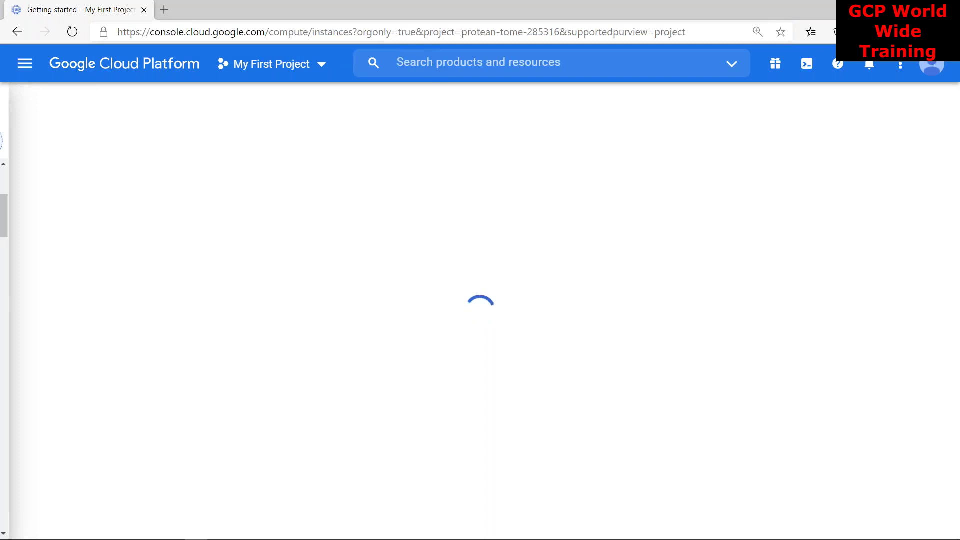
{"action": "left_click", "coordinate": [420, 64]}
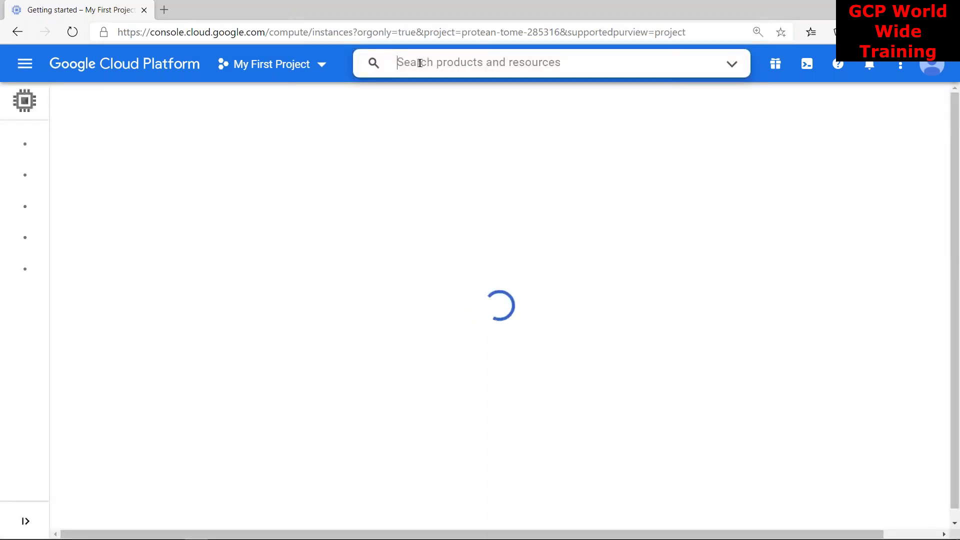
{"action": "type", "text": "compute"}
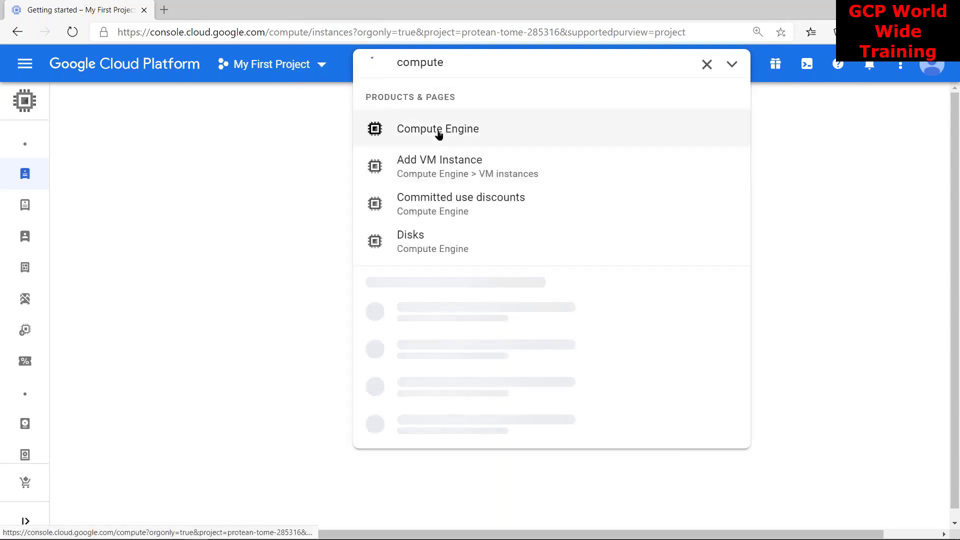
{"action": "left_click", "coordinate": [438, 131]}
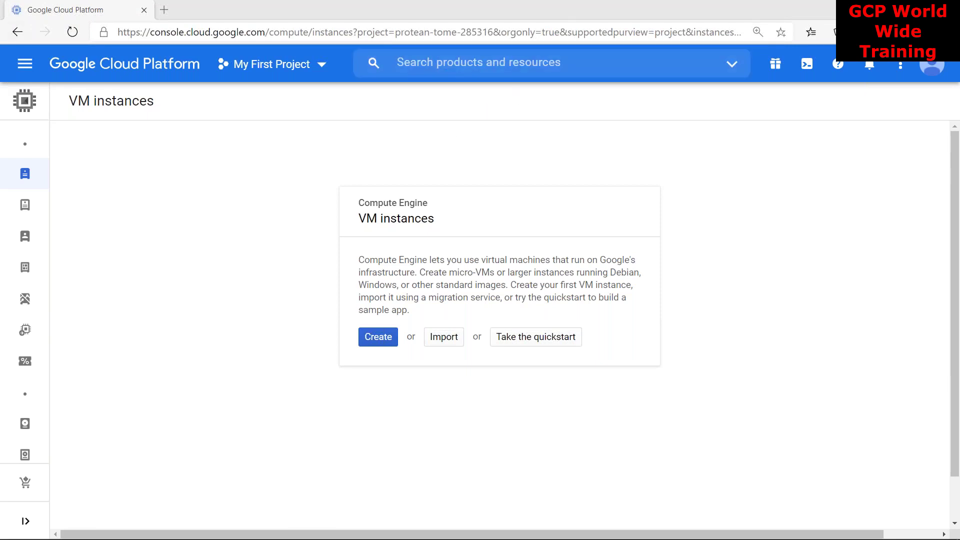
Open the navigation menu from the empty Compute Engine VM instances page
{"action": "left_click", "coordinate": [21, 74]}
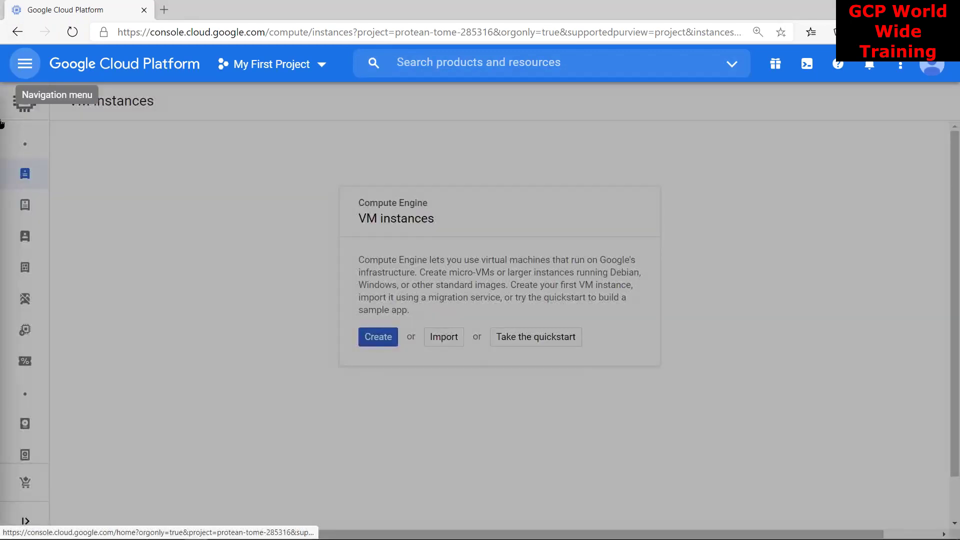
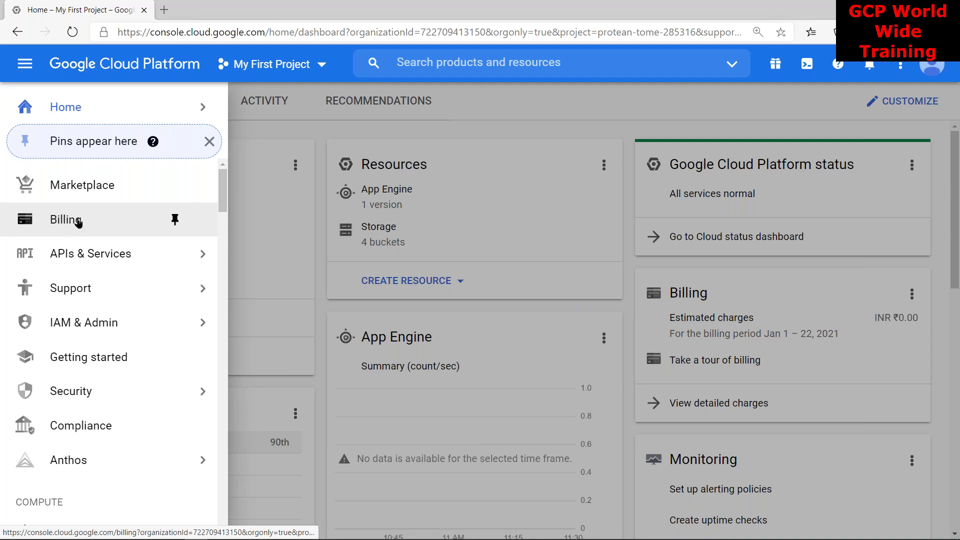
Open the LGWM billing account overview and go to its Payment settings page
{"action": "left_click", "coordinate": [60, 221]}
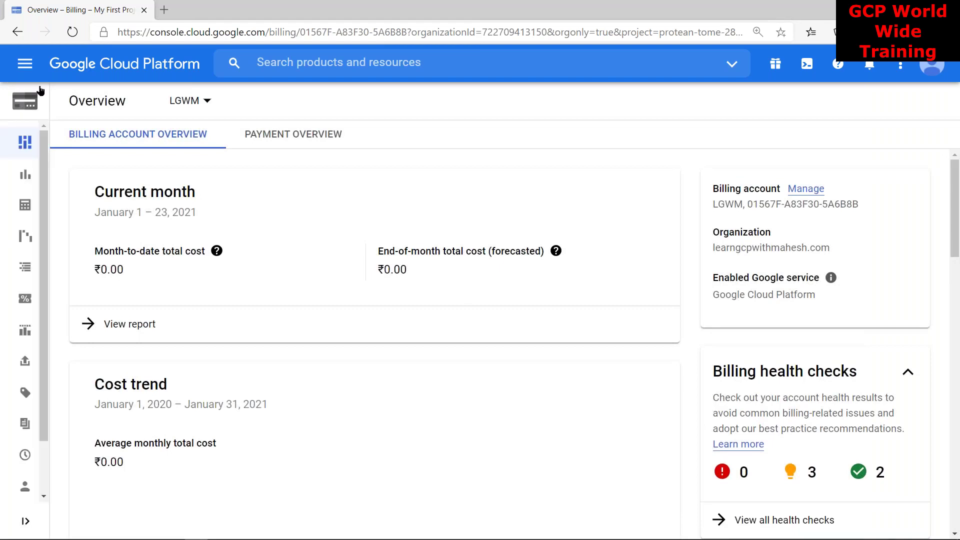
{"action": "mouse_move", "coordinate": [35, 209]}
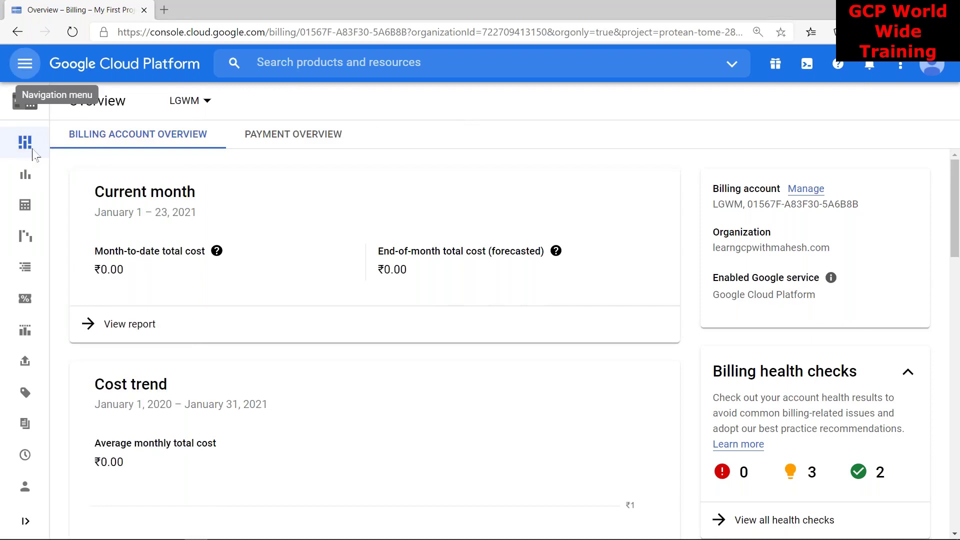
{"action": "mouse_move", "coordinate": [21, 162]}
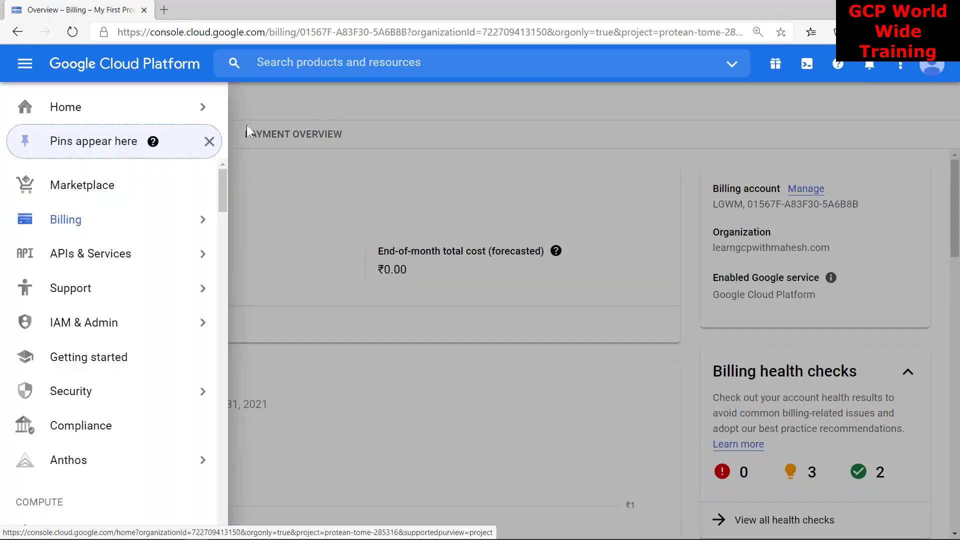
{"action": "mouse_move", "coordinate": [70, 225]}
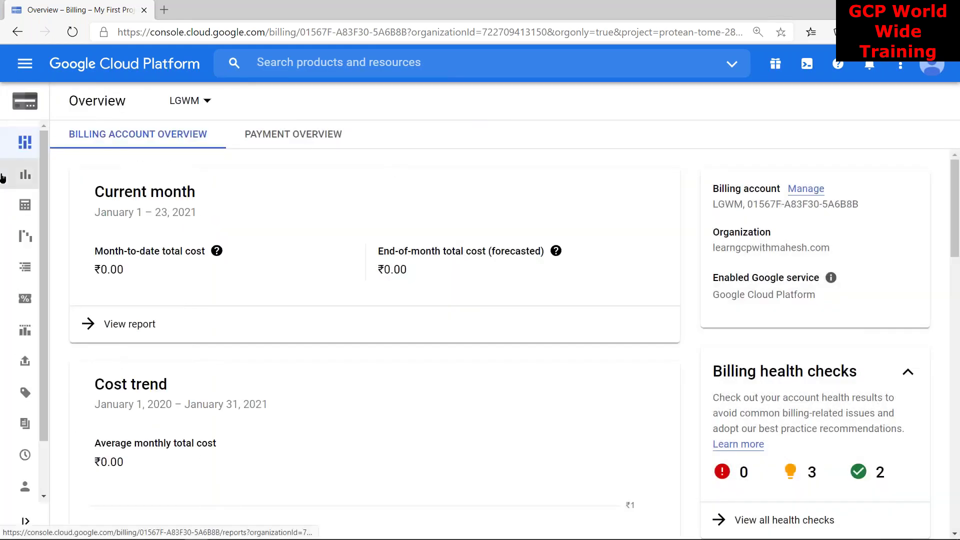
{"action": "mouse_move", "coordinate": [17, 182]}
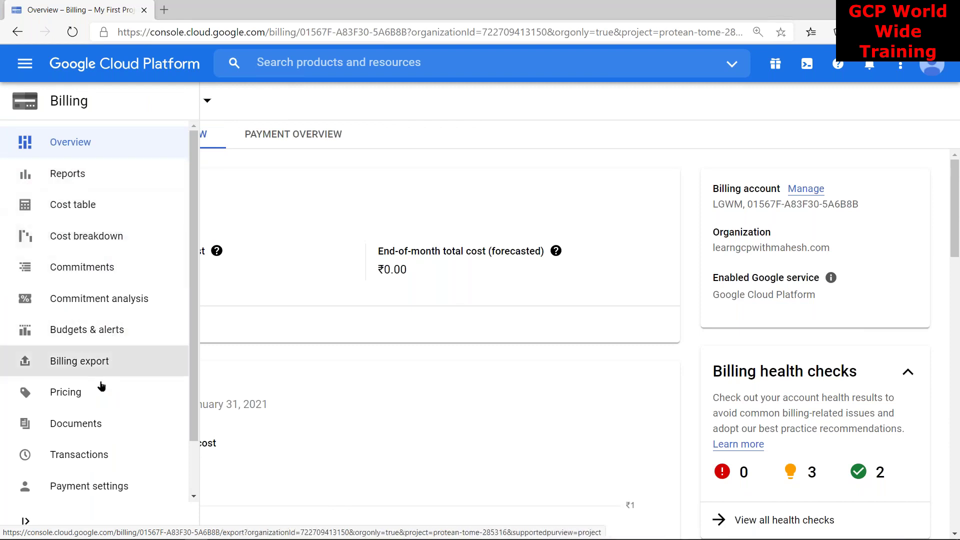
{"action": "scroll", "coordinate": [103, 386], "scroll_direction": "down", "scroll_amount": 2}
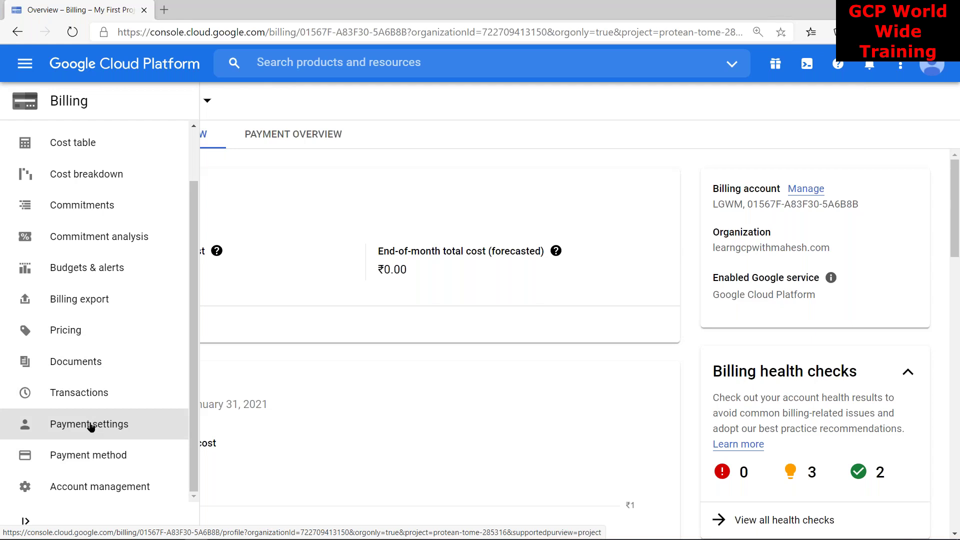
{"action": "left_click", "coordinate": [91, 426]}
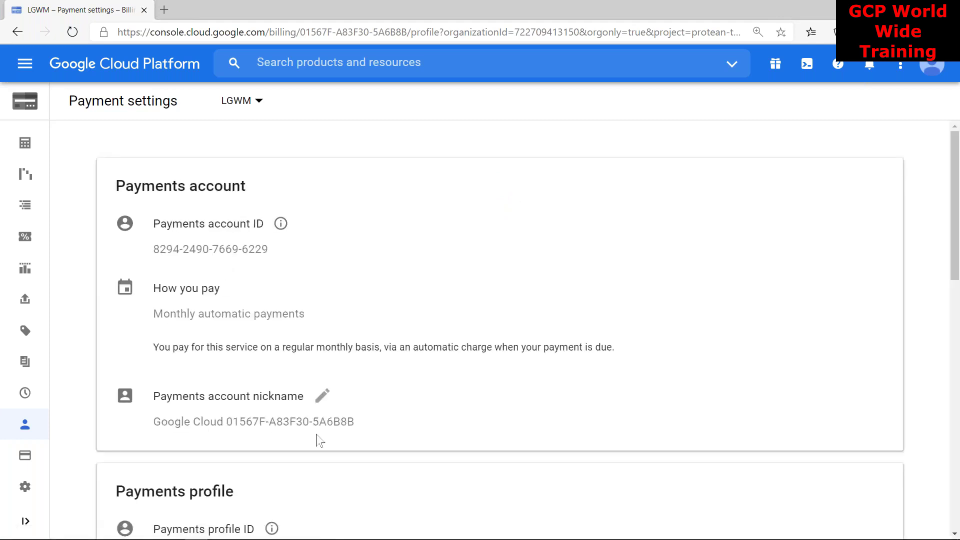
Select the LGWM payments account ID, then return to the billing account Overview page
{"action": "left_click_drag", "start_coordinate": [151, 250], "coordinate": [285, 257]}
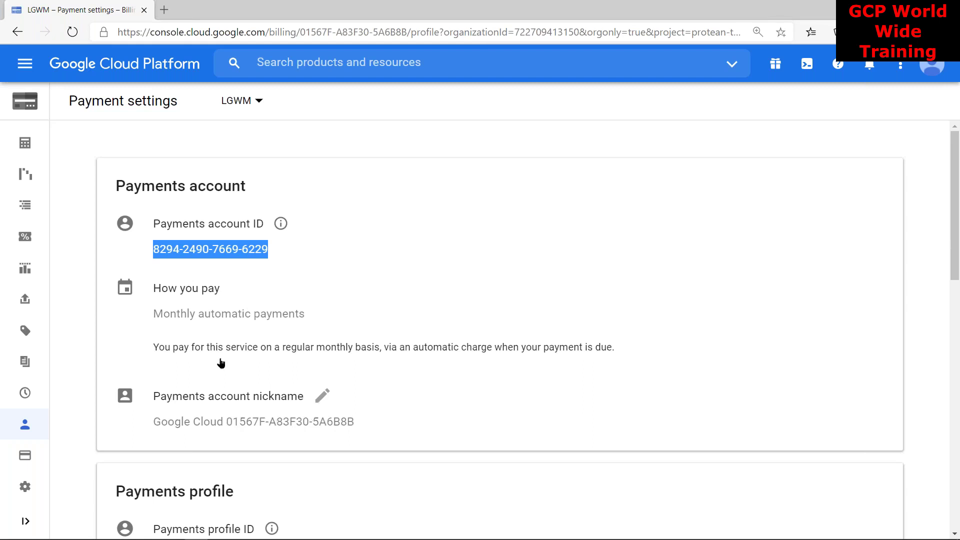
{"action": "mouse_move", "coordinate": [22, 427]}
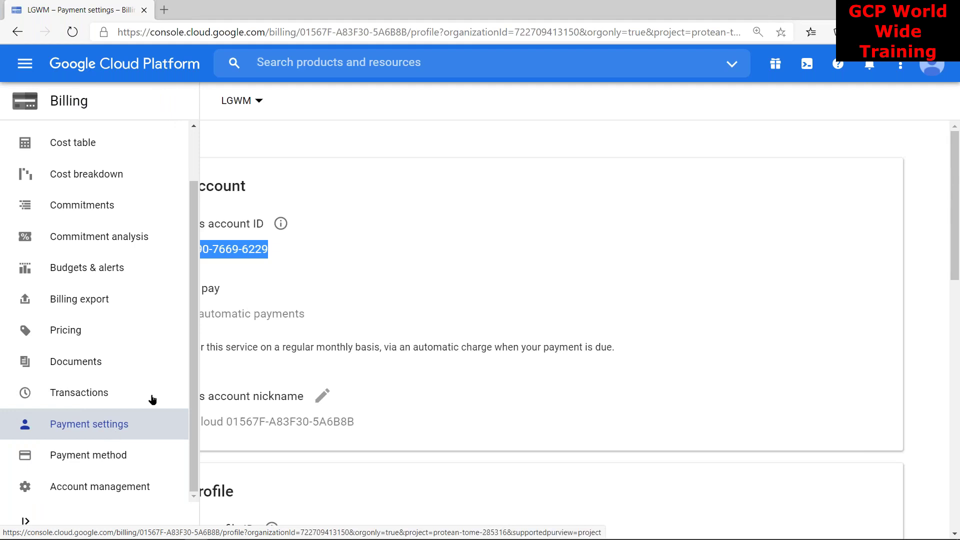
{"action": "scroll", "coordinate": [92, 232], "scroll_direction": "up", "scroll_amount": 2}
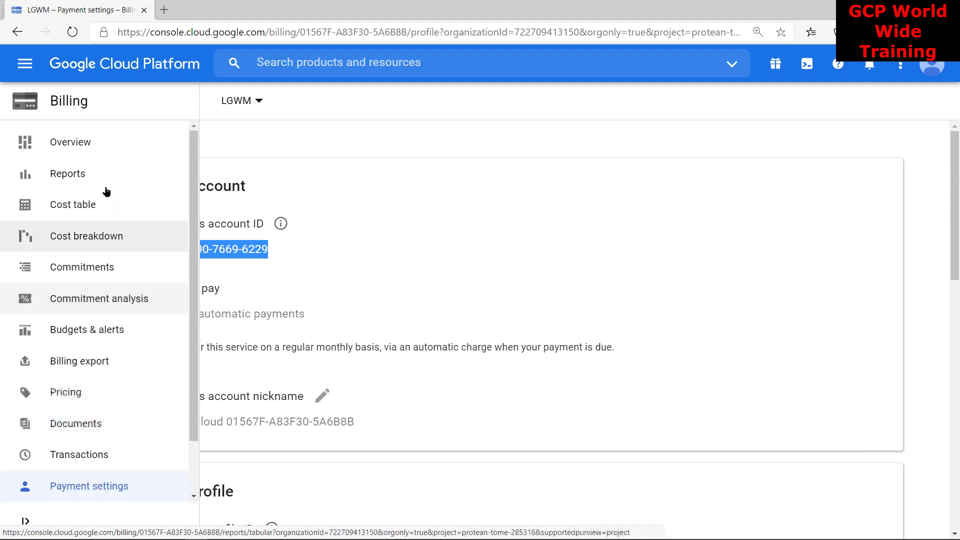
{"action": "left_click", "coordinate": [95, 143]}
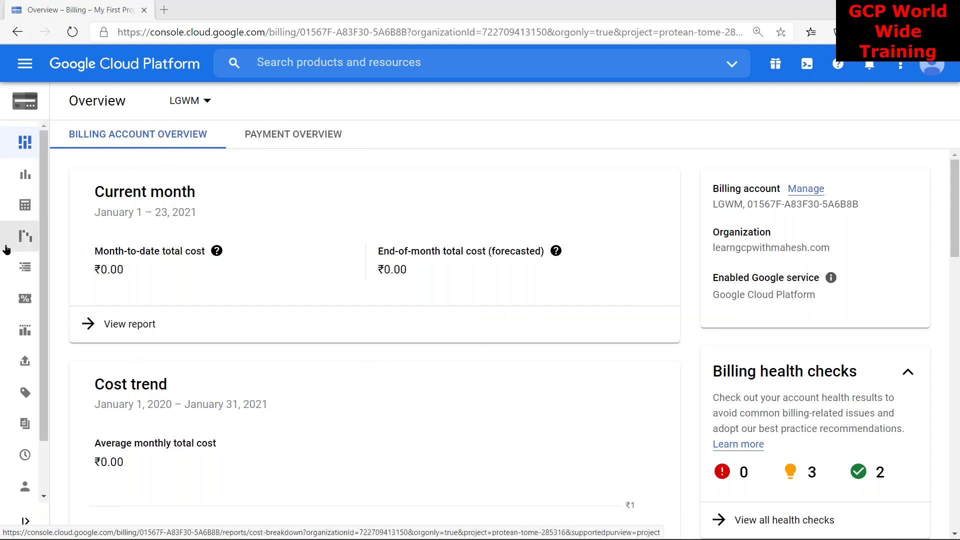
{"action": "mouse_move", "coordinate": [169, 182]}
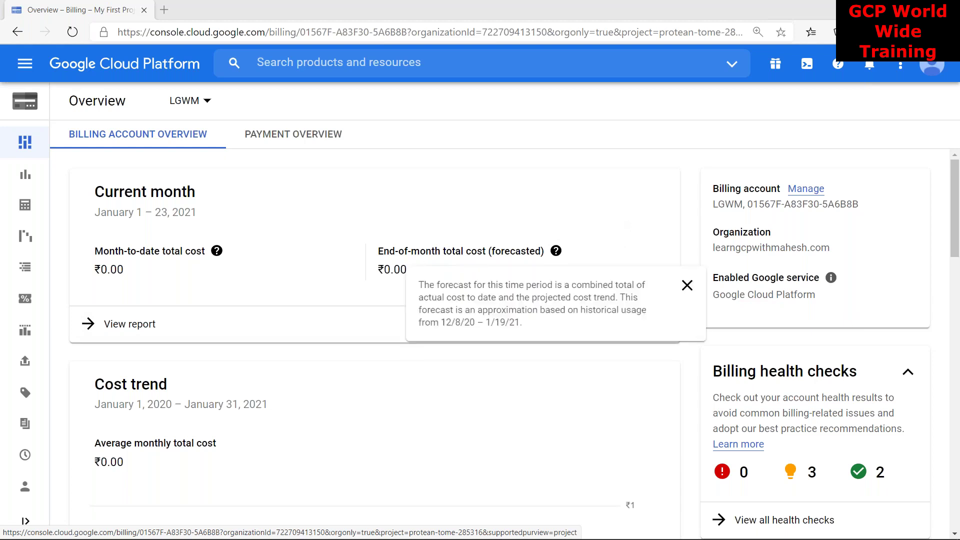
{"action": "mouse_move", "coordinate": [58, 422]}
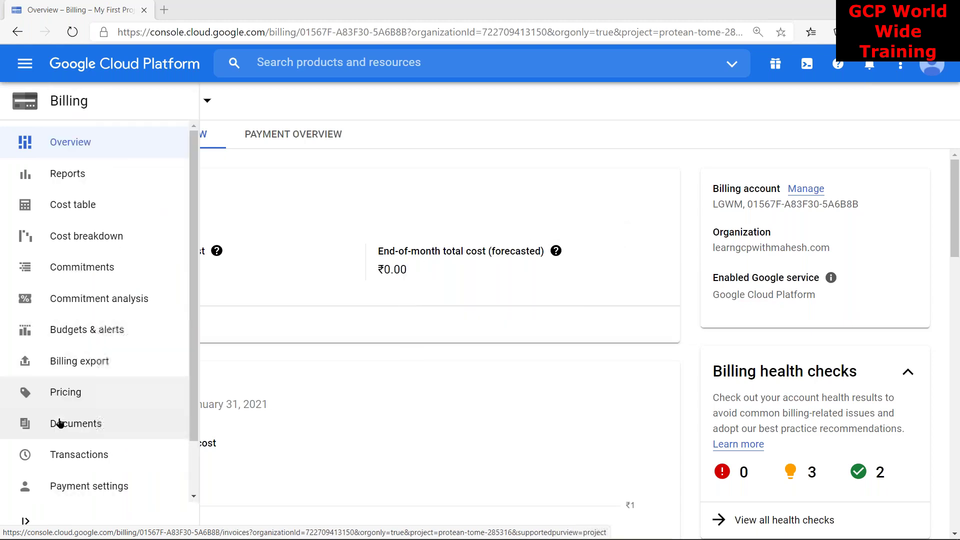
{"action": "scroll", "coordinate": [69, 411], "scroll_direction": "down", "scroll_amount": 2}
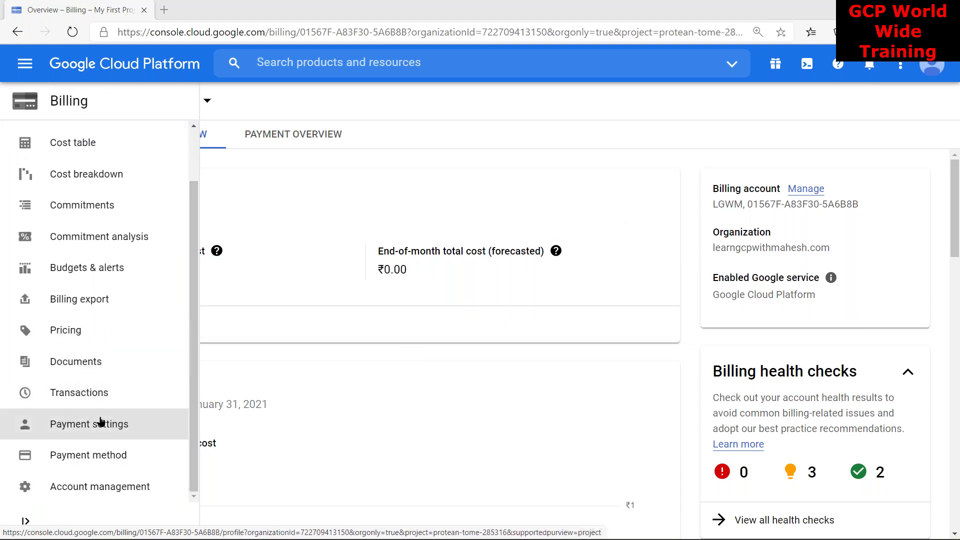
{"action": "left_click", "coordinate": [102, 426]}
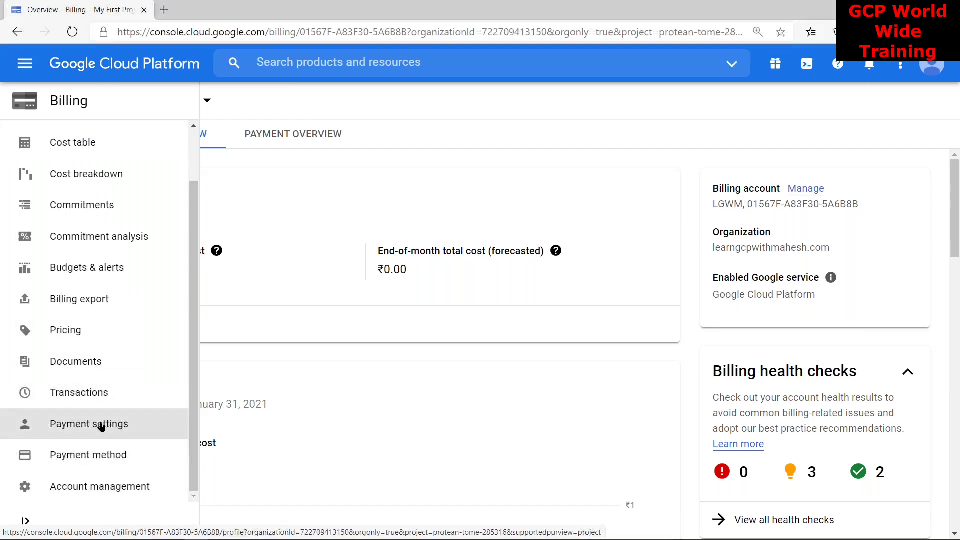
{"action": "left_click", "coordinate": [102, 426]}
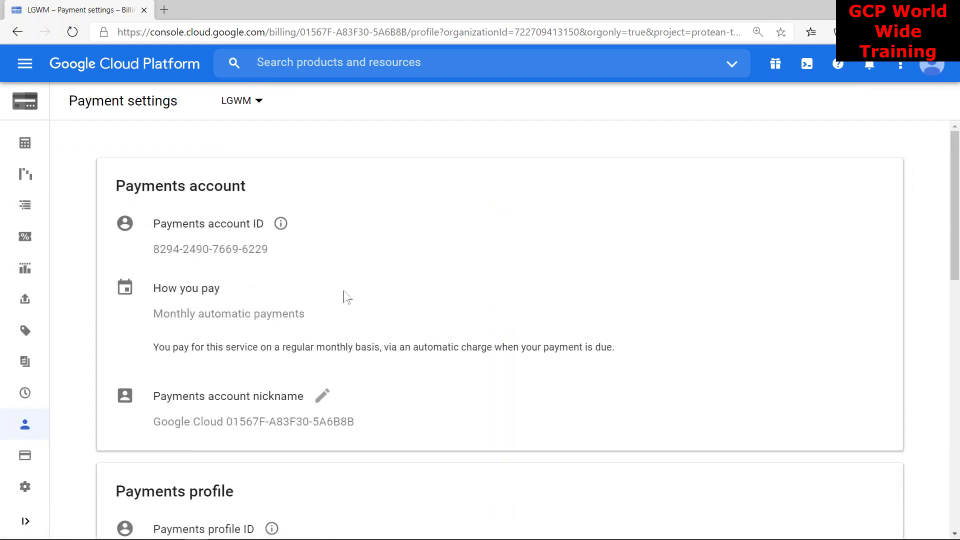
{"action": "mouse_move", "coordinate": [19, 285]}
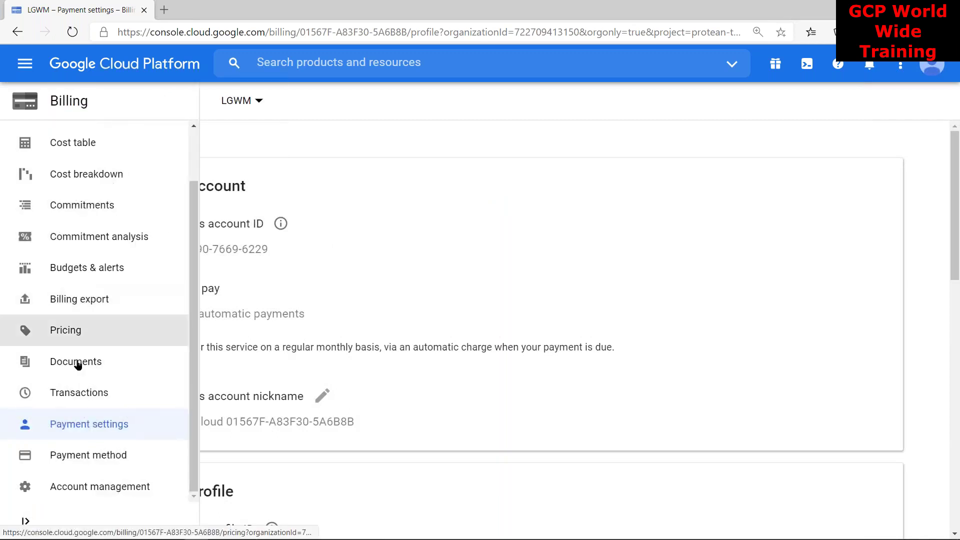
{"action": "scroll", "coordinate": [108, 310], "scroll_direction": "up", "scroll_amount": 2}
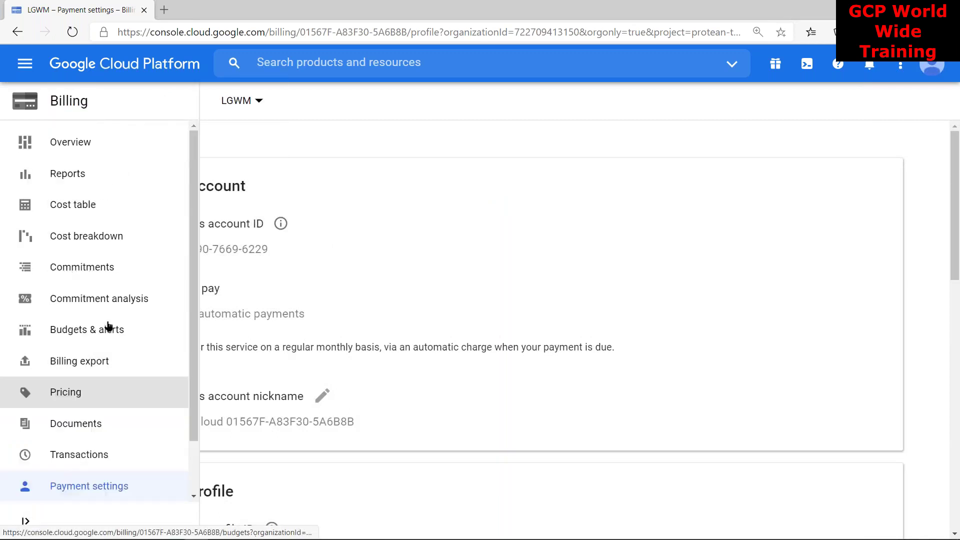
{"action": "left_click", "coordinate": [80, 146]}
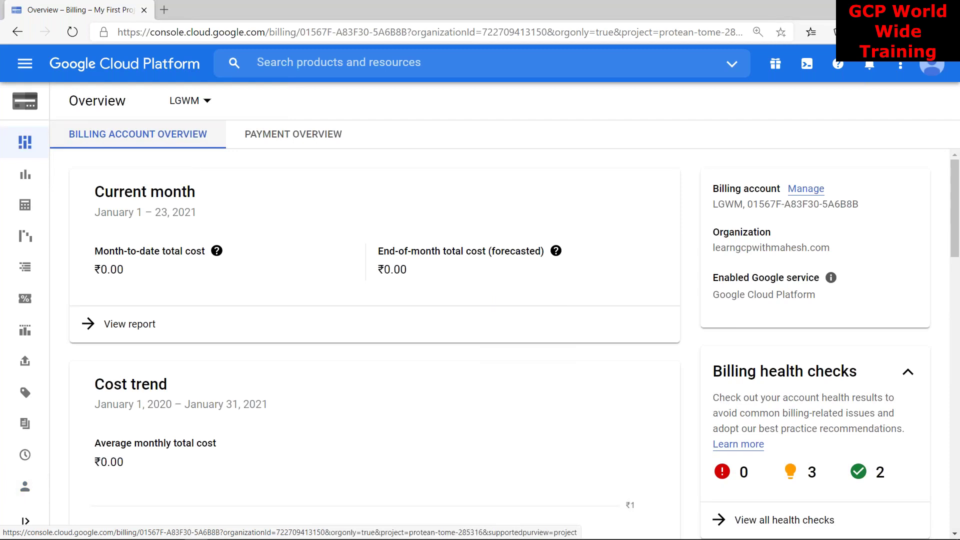
{"action": "key", "text": "alt+Tab"}
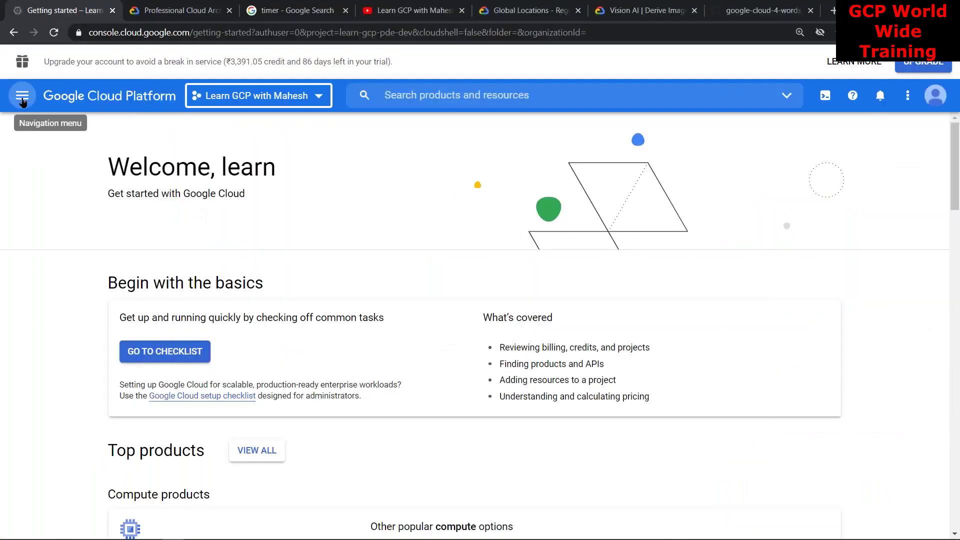
Open Billing for the second account to show the FreeTier billing account overview
{"action": "left_click", "coordinate": [22, 102]}
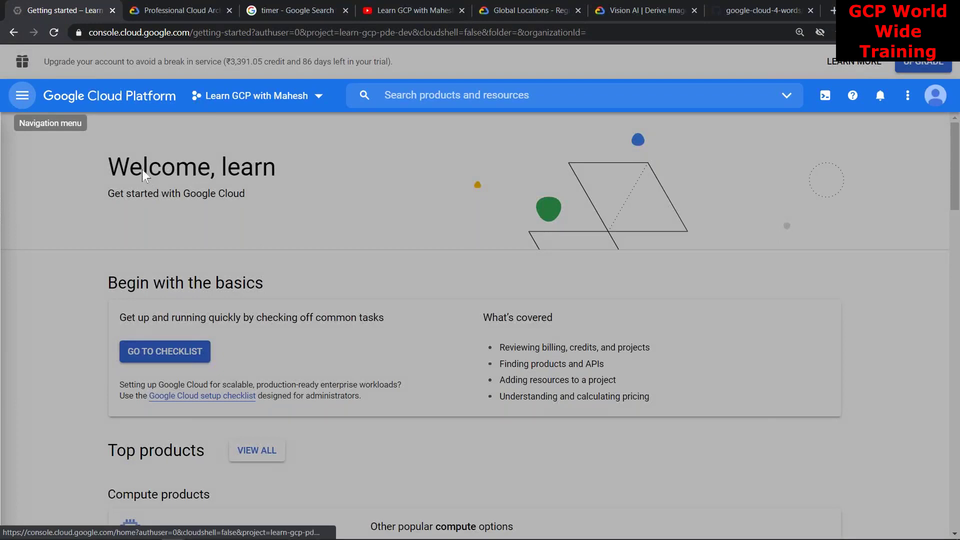
{"action": "left_click", "coordinate": [95, 207]}
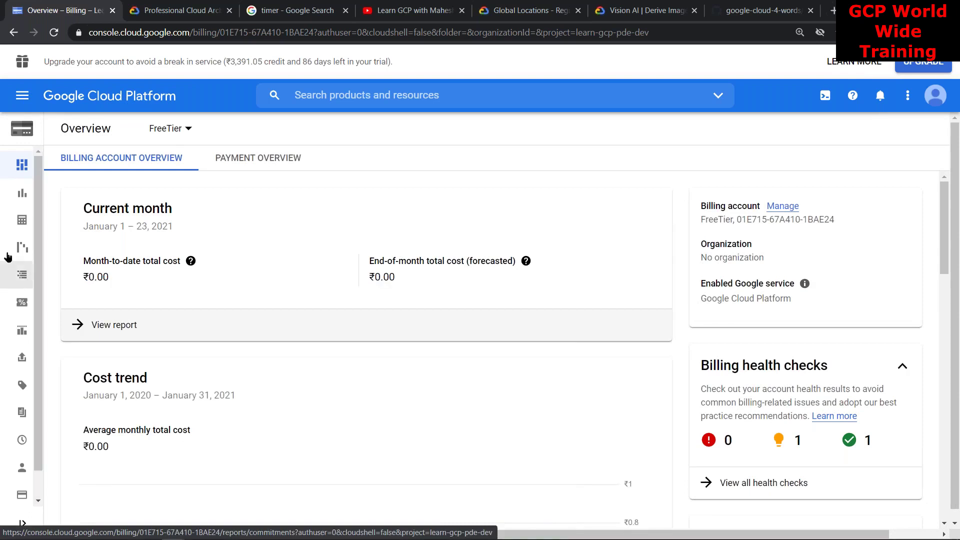
Switch to the GCP_v31 presentation's 'Credit Card - VERIFY NOW' slide
{"action": "mouse_move", "coordinate": [2, 262]}
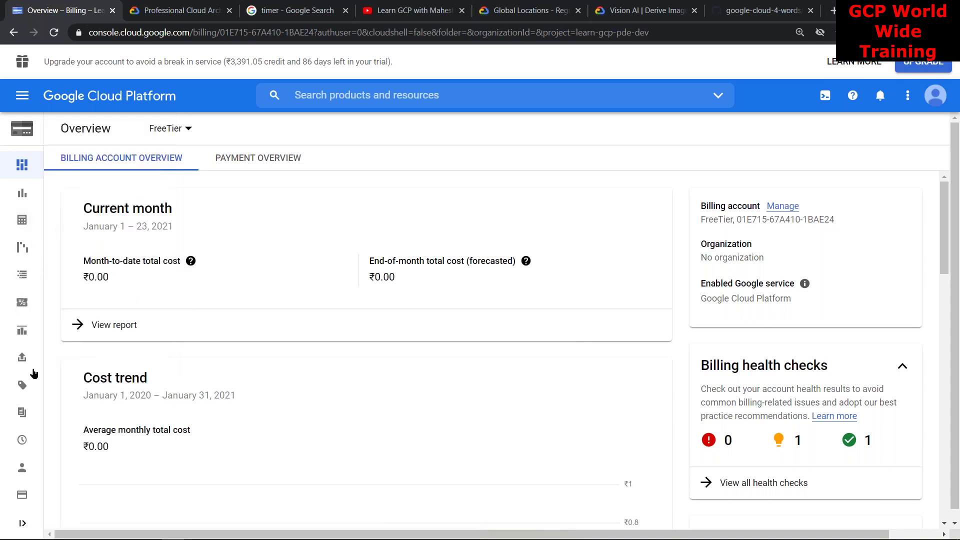
{"action": "mouse_move", "coordinate": [6, 355]}
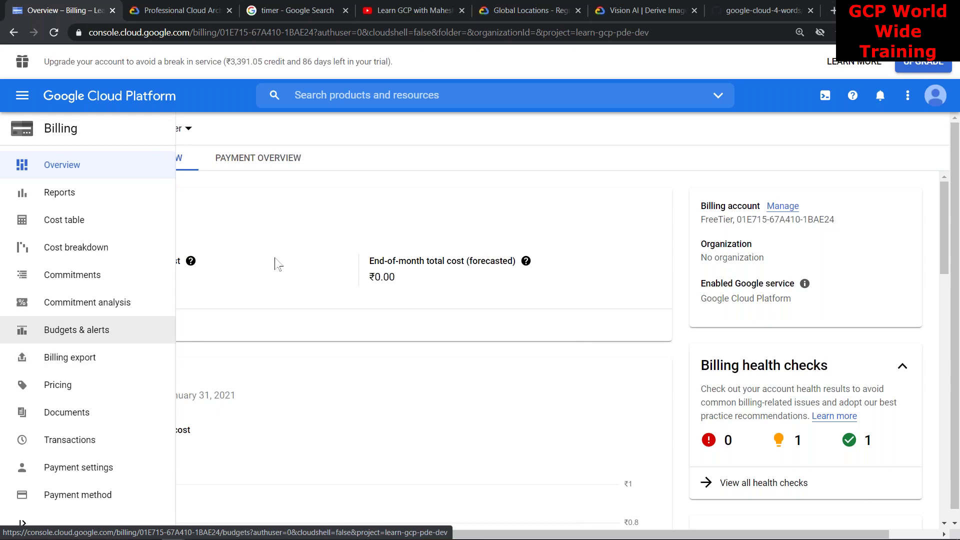
{"action": "key", "text": "alt+Tab"}
{"action": "key", "text": "alt+Tab"}
{"action": "key", "text": "alt+Tab"}
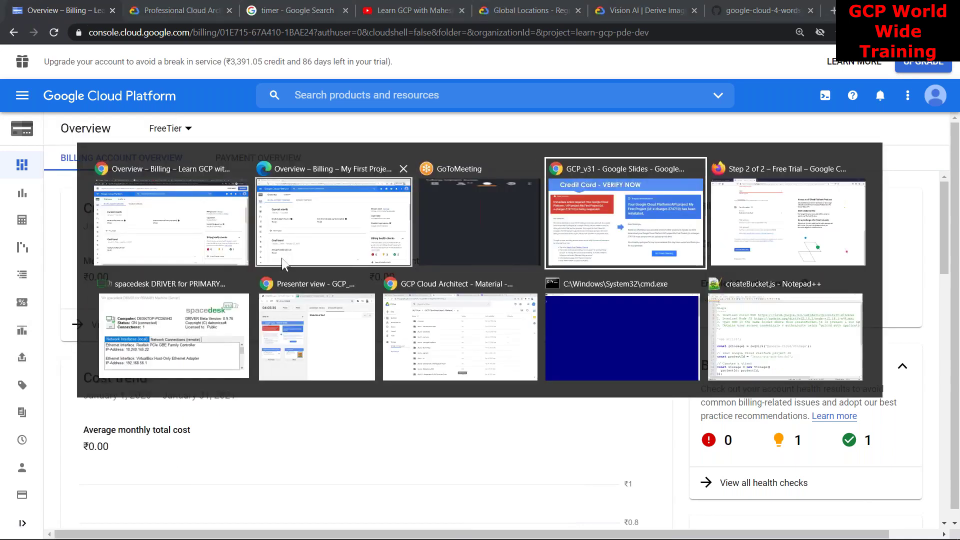
{"action": "key", "text": "alt+Tab"}
{"action": "key", "text": "alt+Tab"}
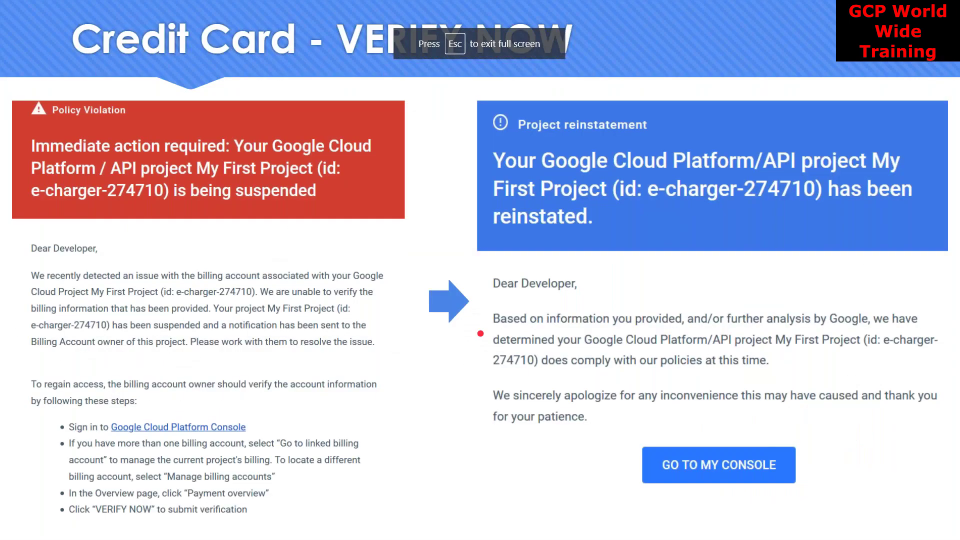